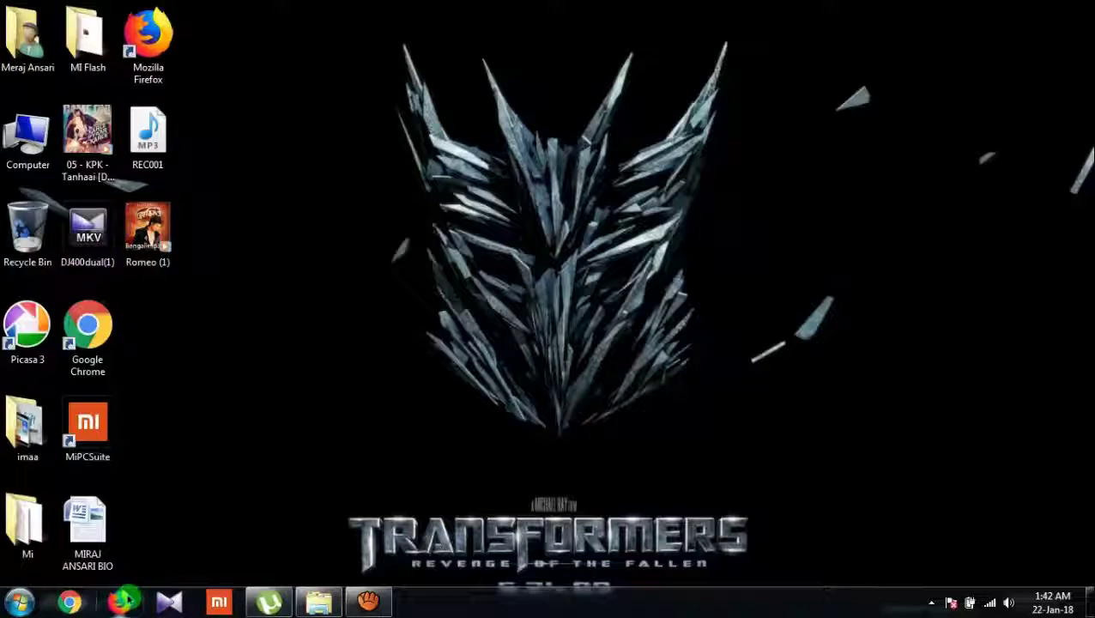
pyautogui.click(125, 601)
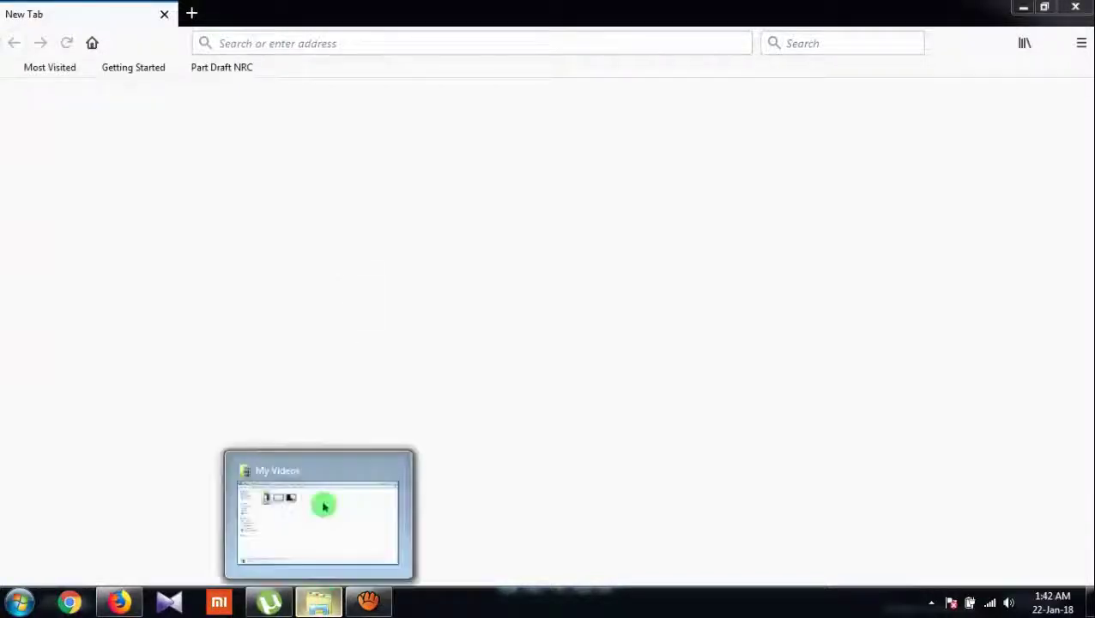
pyautogui.click(367, 41)
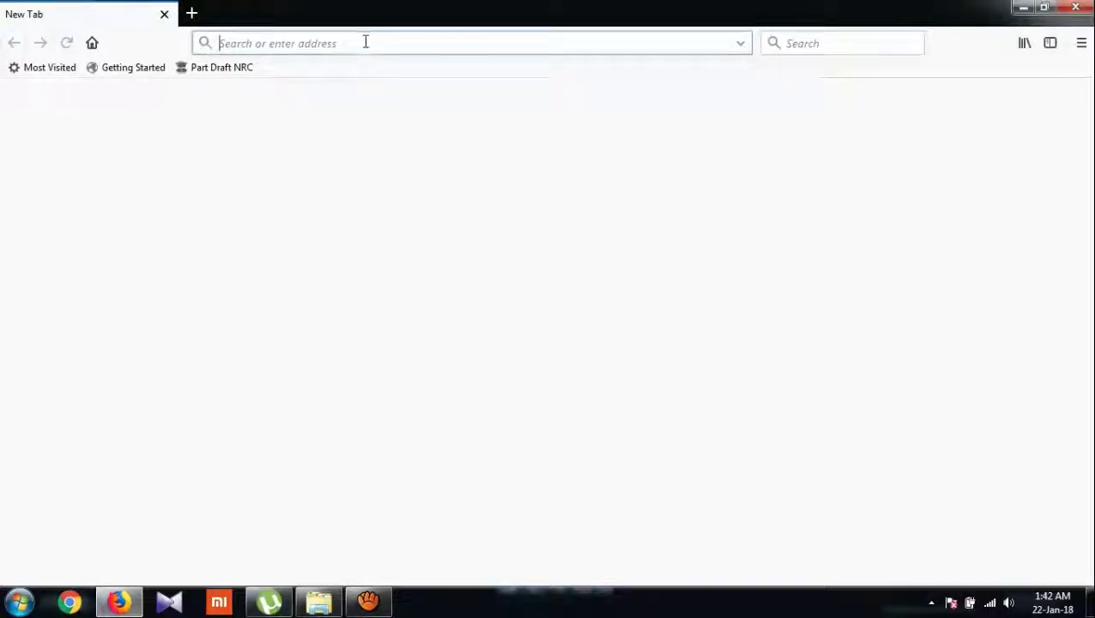
pyautogui.click(214, 72)
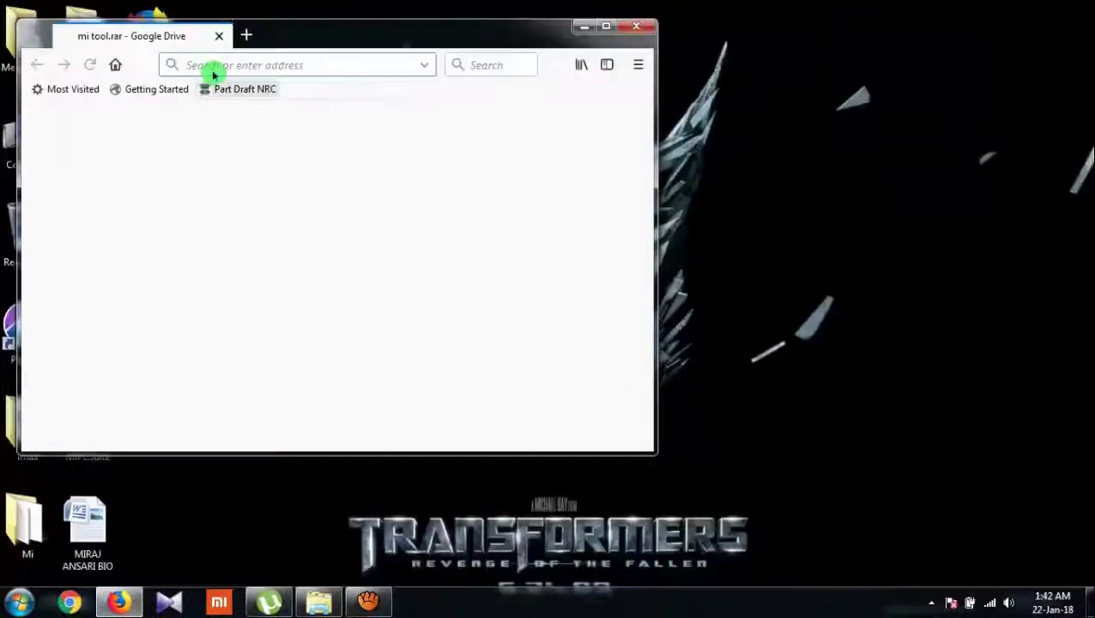
pyautogui.click(598, 30)
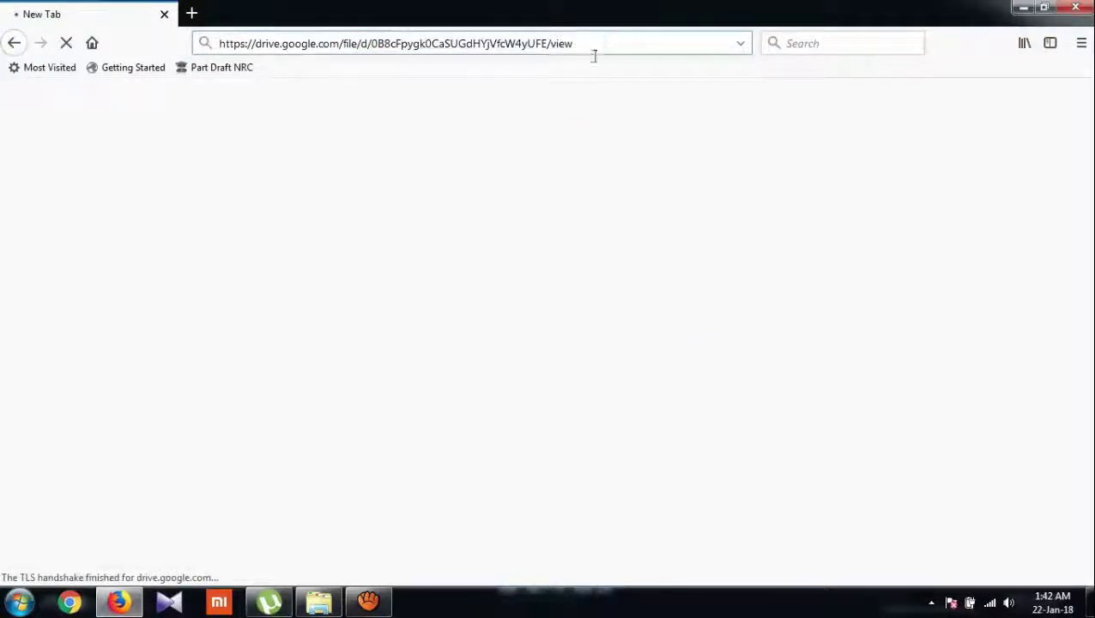
# Copy the full Google Drive address of the mi tool.rar page and reload the page.
pyautogui.click(591, 41)
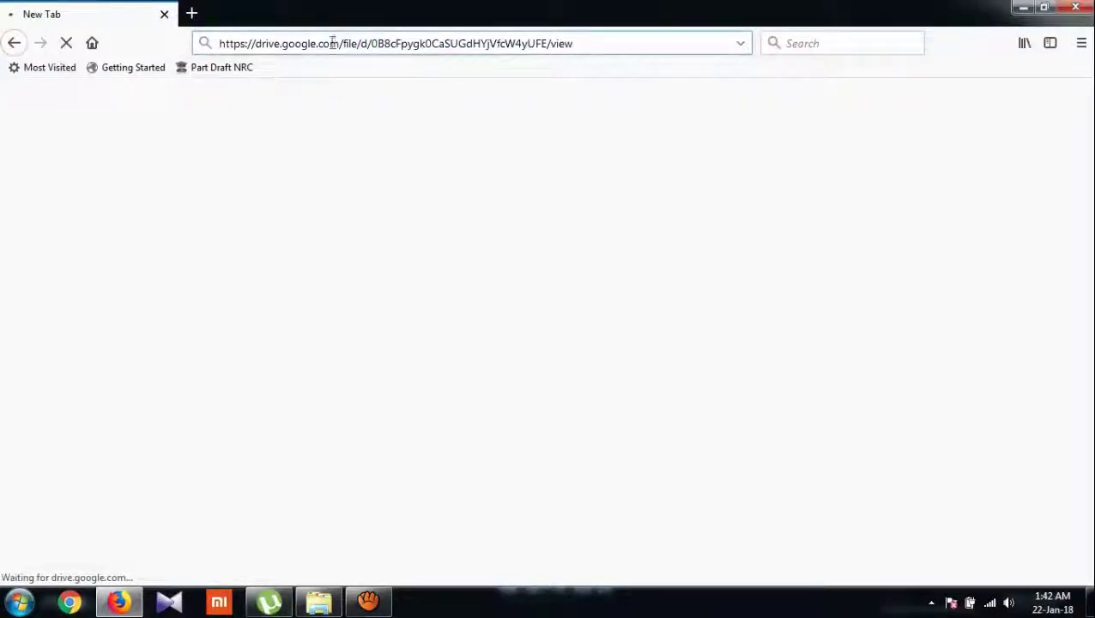
pyautogui.click(233, 41)
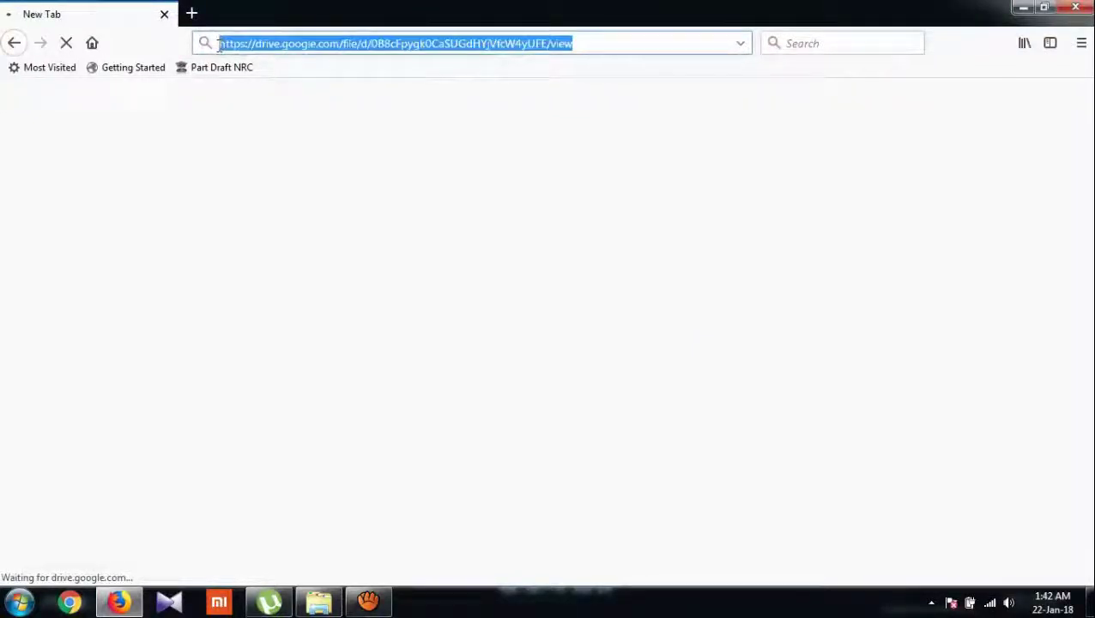
pyautogui.rightClick(613, 43)
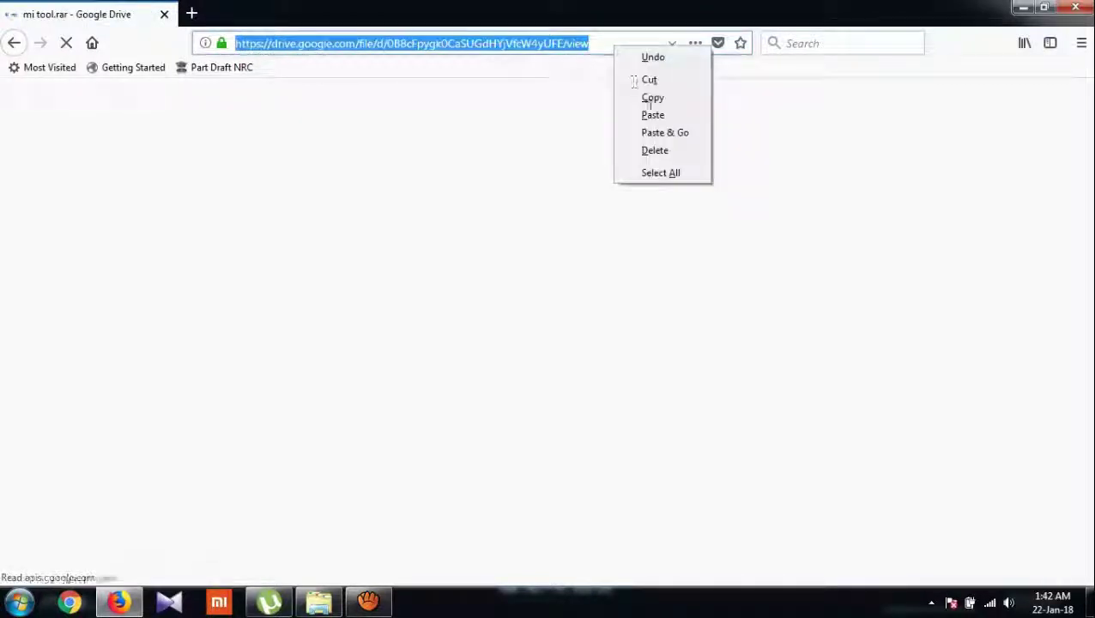
pyautogui.click(642, 96)
pyautogui.click(600, 42)
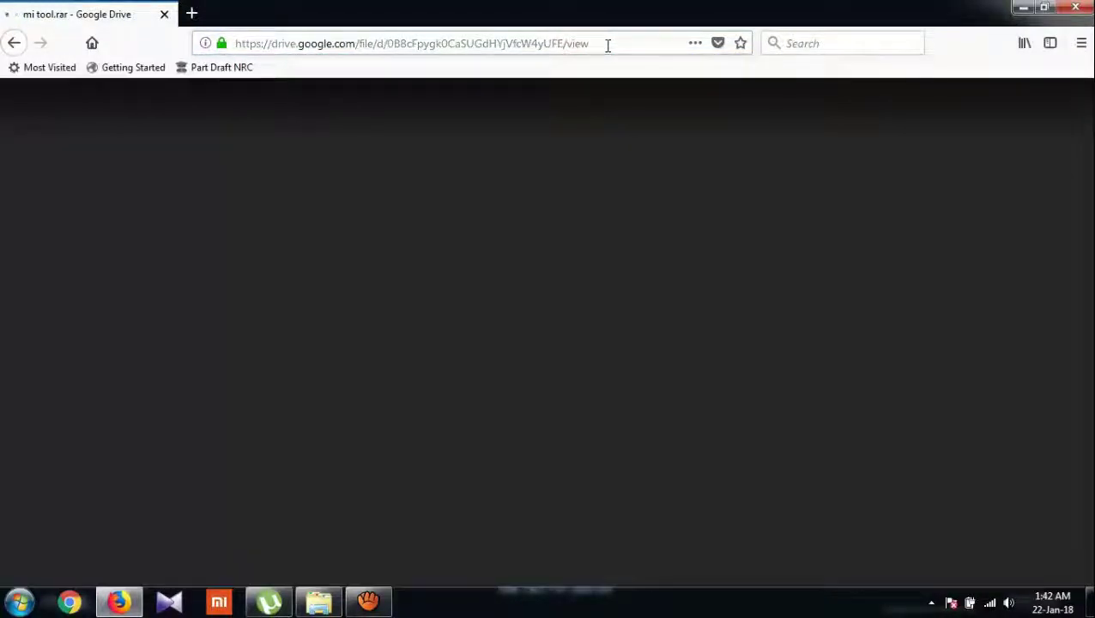
pyautogui.press('F5')
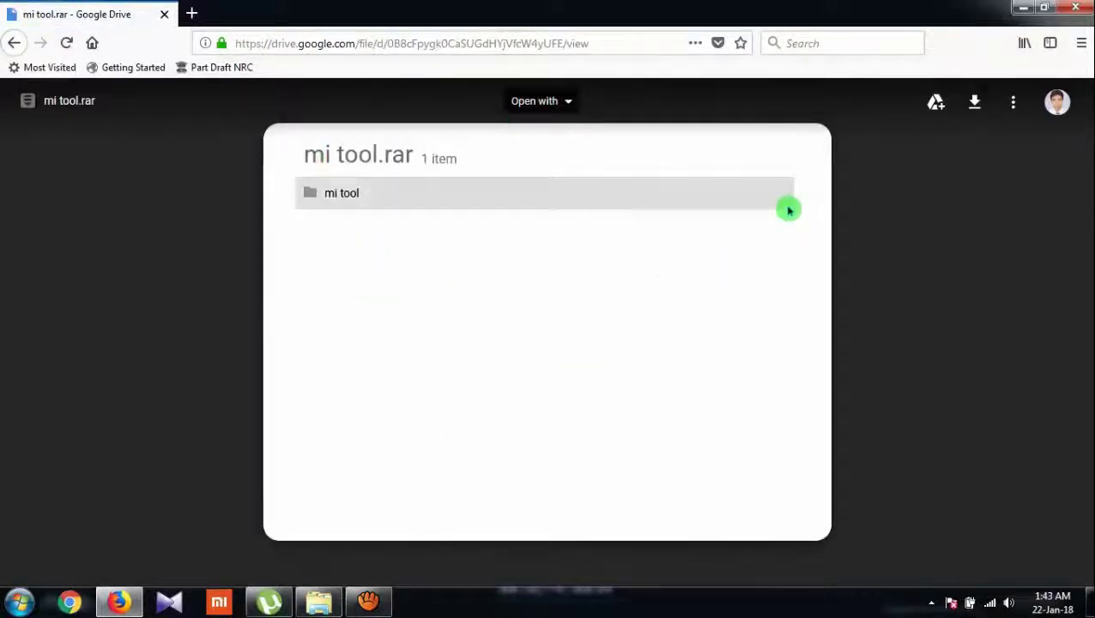
# Look inside the mi tool folder in the archive preview and return to the archive's root.
pyautogui.click(398, 203)
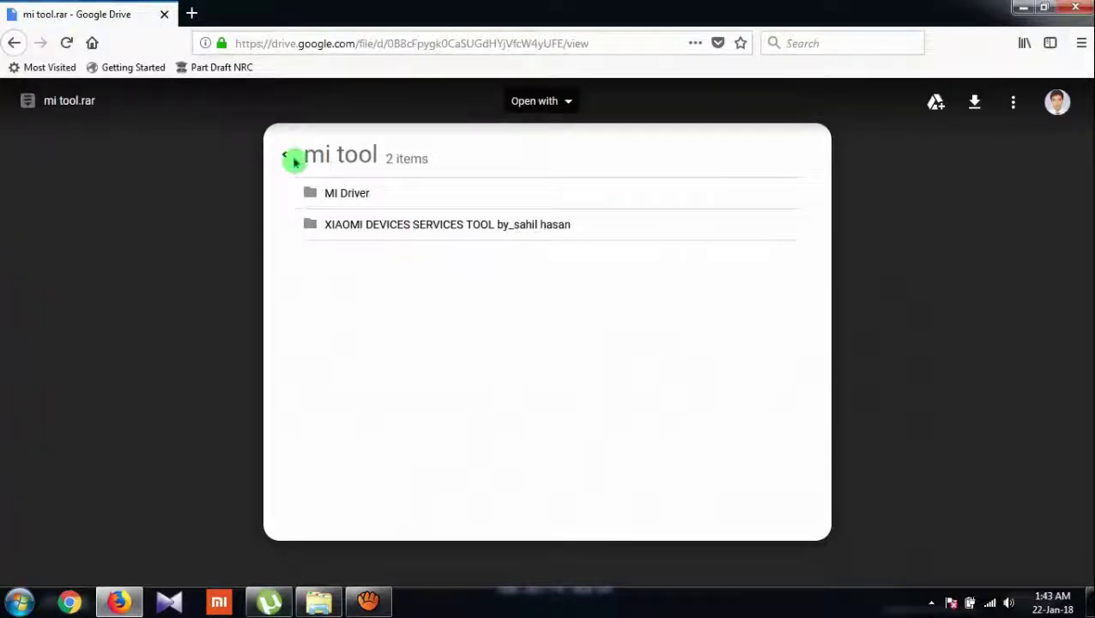
pyautogui.click(285, 158)
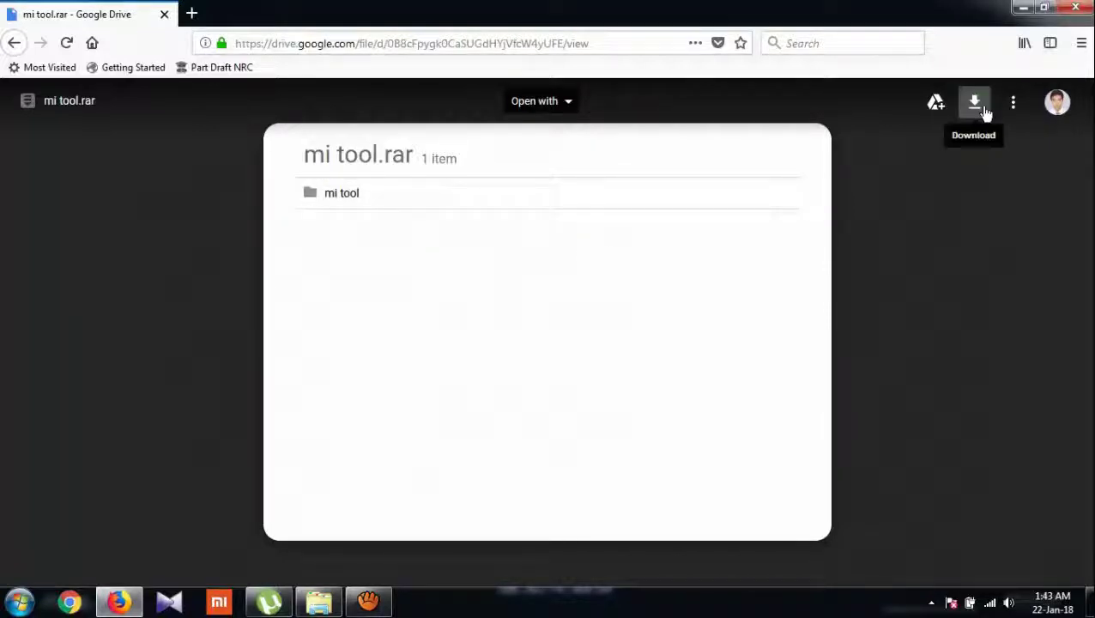
# Start the download of mi tool.rar with the Save File option and cancel it.
pyautogui.click(975, 103)
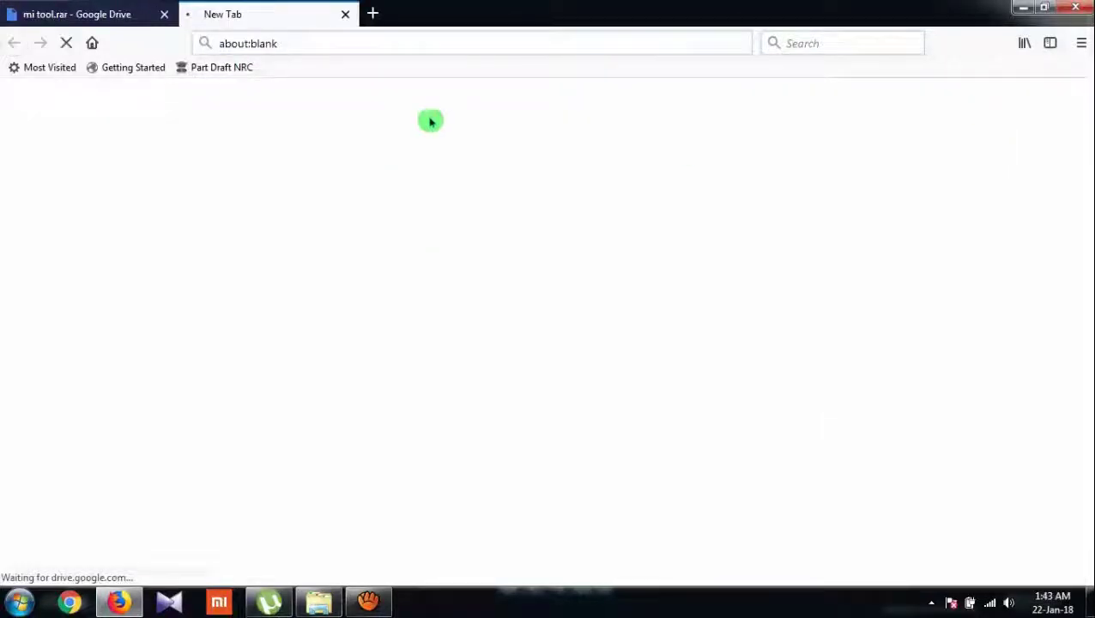
pyautogui.click(90, 13)
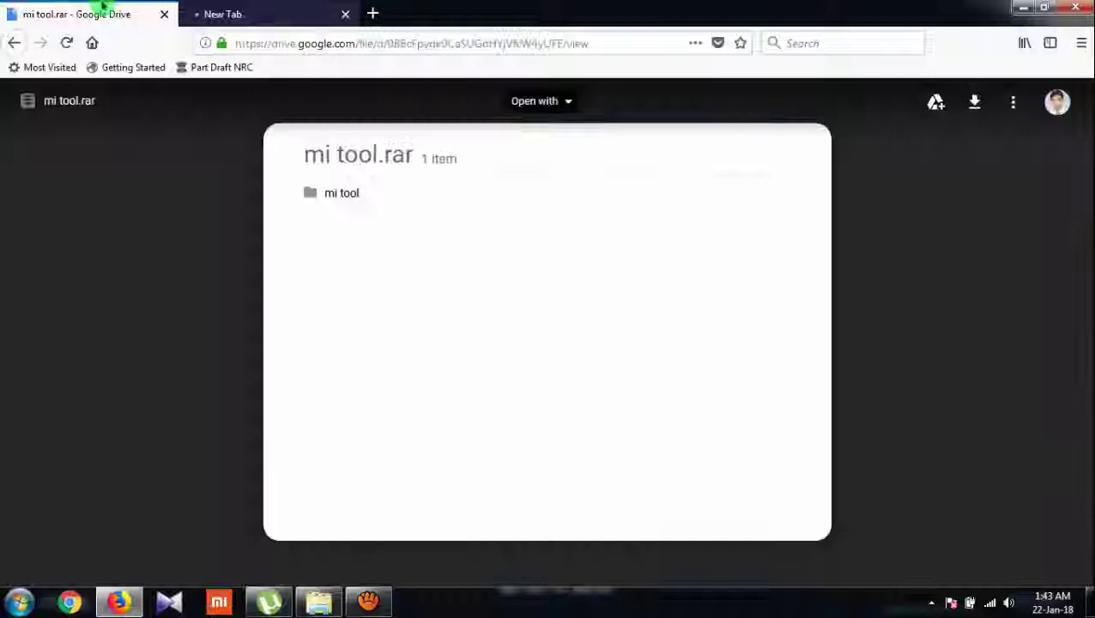
pyautogui.click(976, 118)
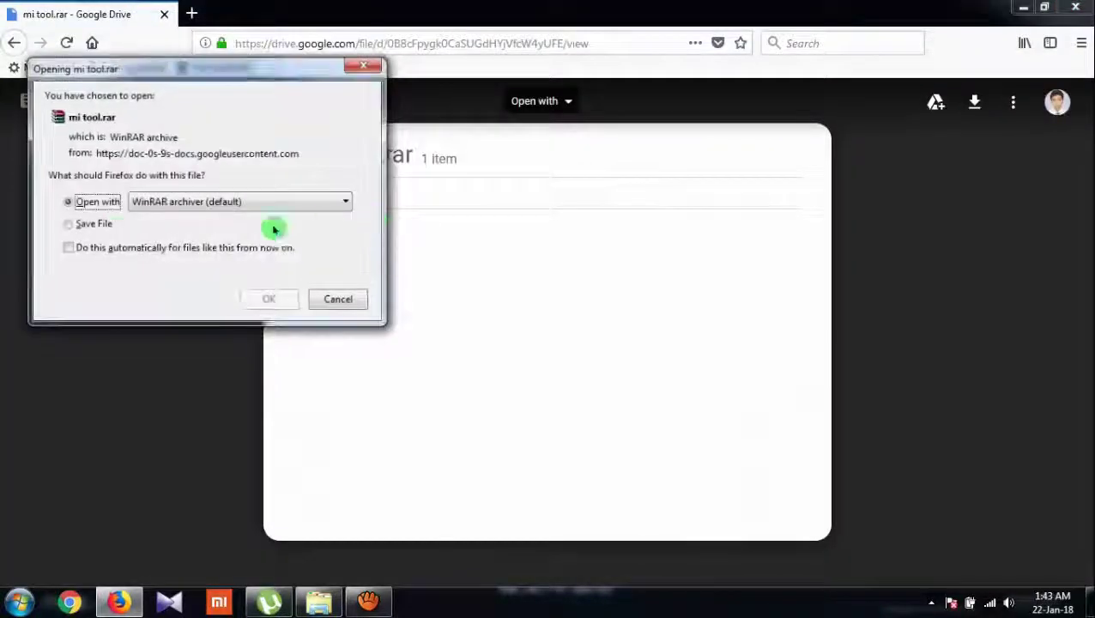
pyautogui.click(92, 227)
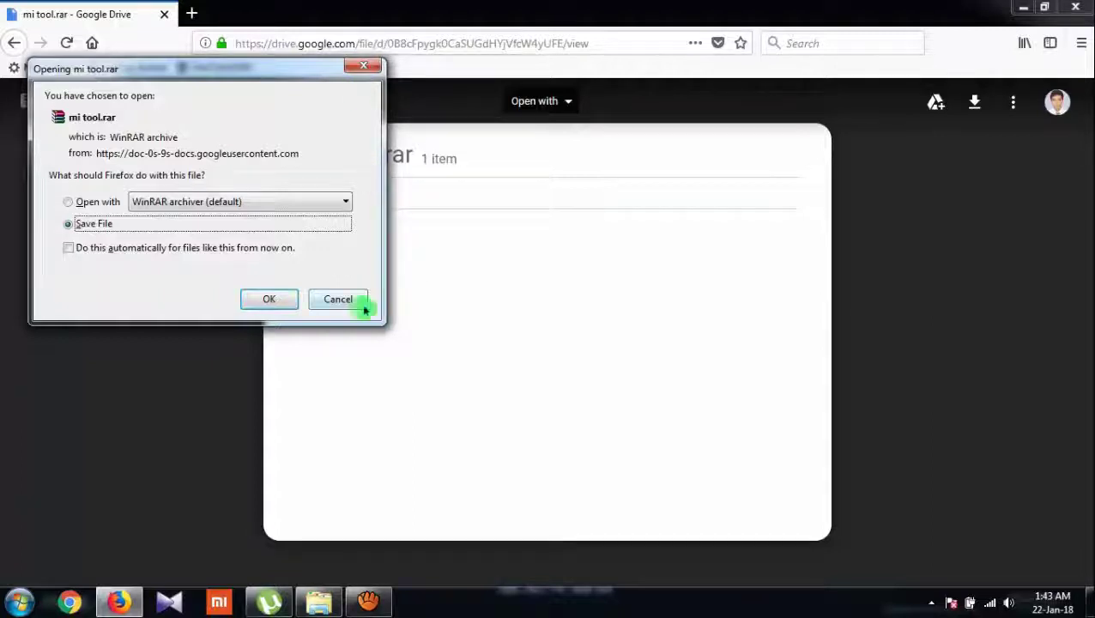
pyautogui.click(336, 302)
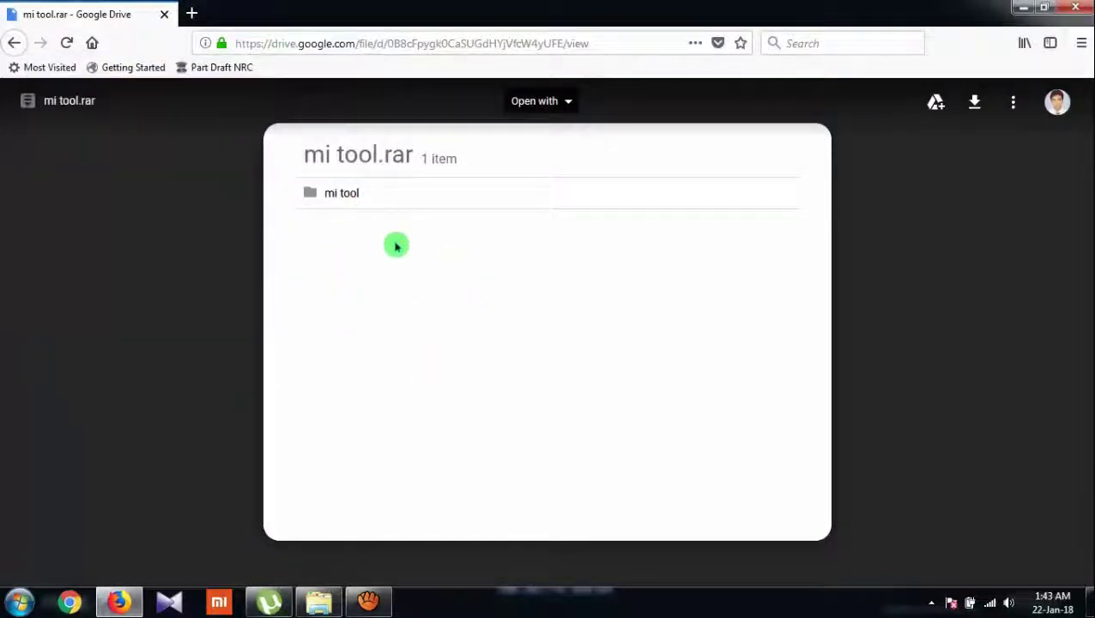
# Minimize the browser and check the mi tool archive in the desktop's Mi folder.
pyautogui.click(1024, 8)
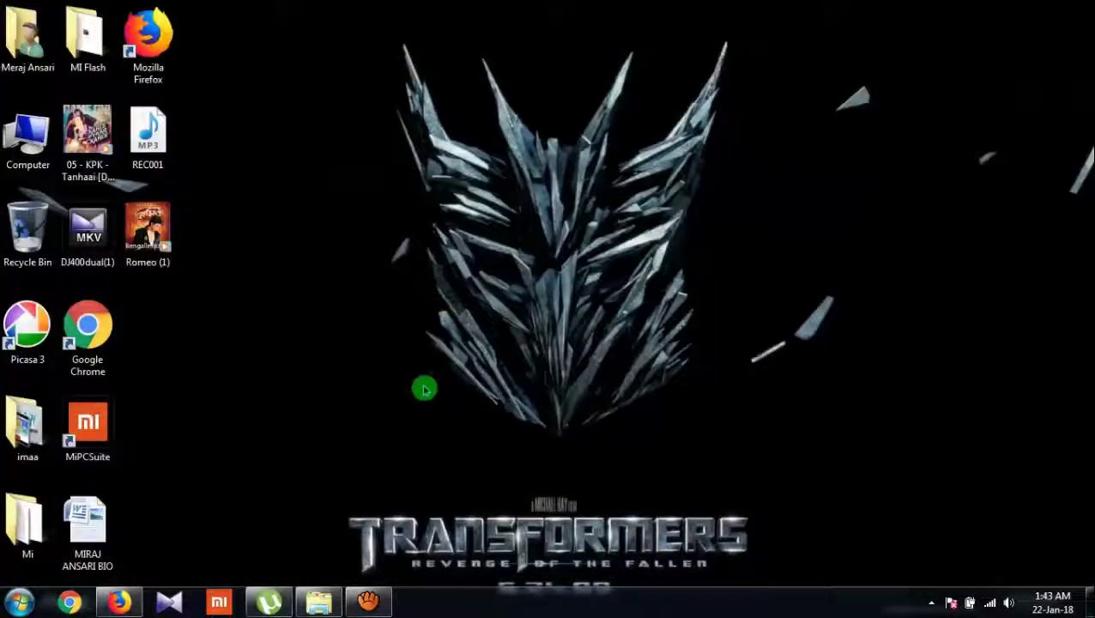
pyautogui.click(24, 536)
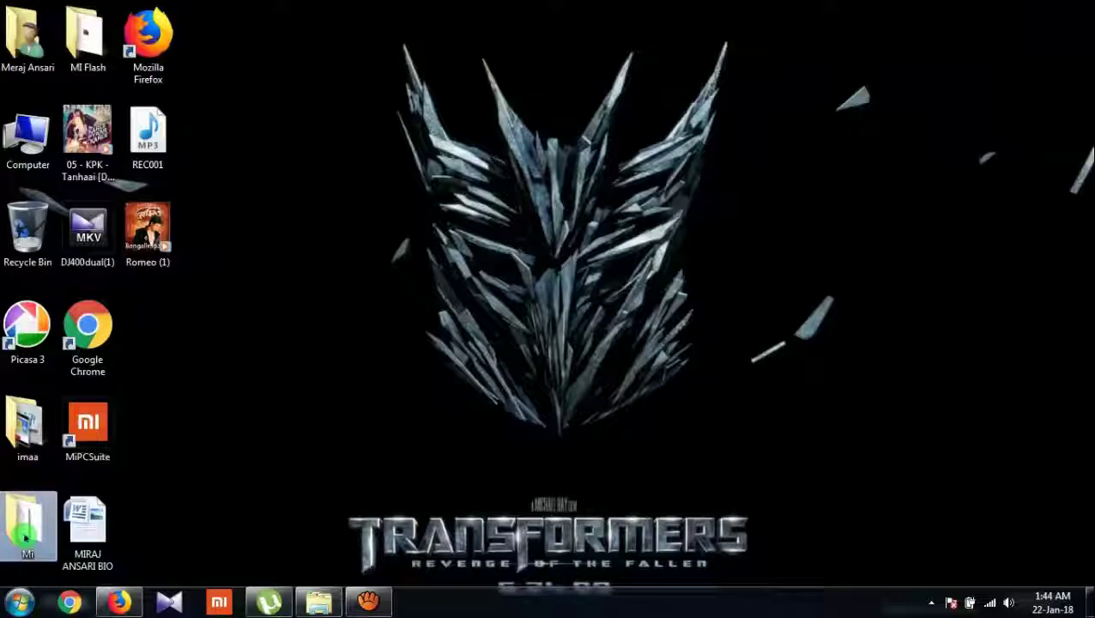
pyautogui.doubleClick(23, 530)
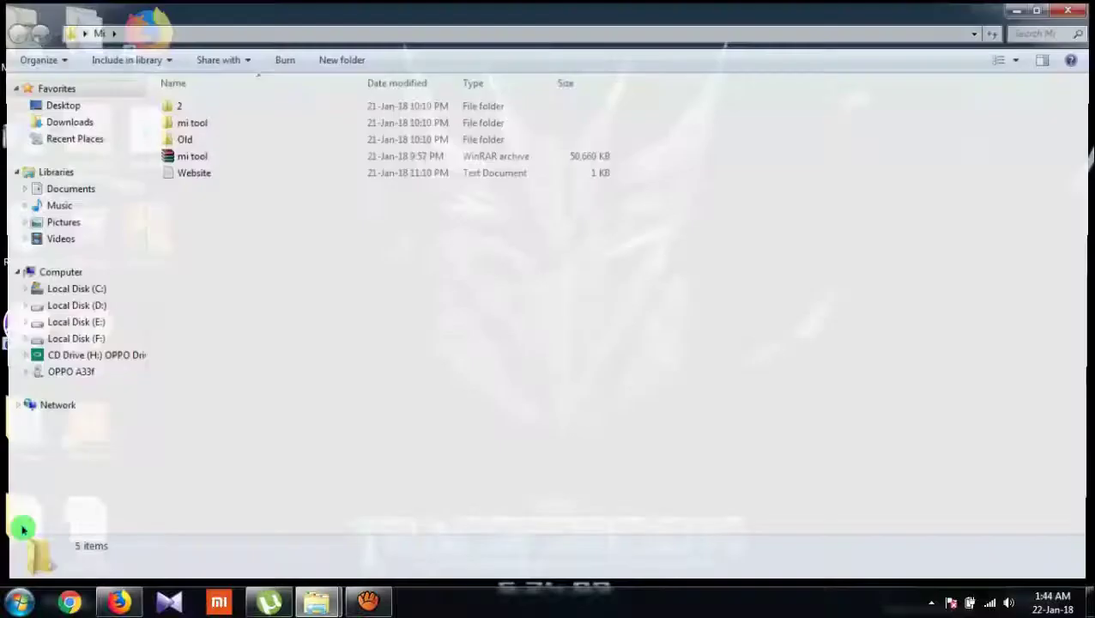
pyautogui.click(187, 158)
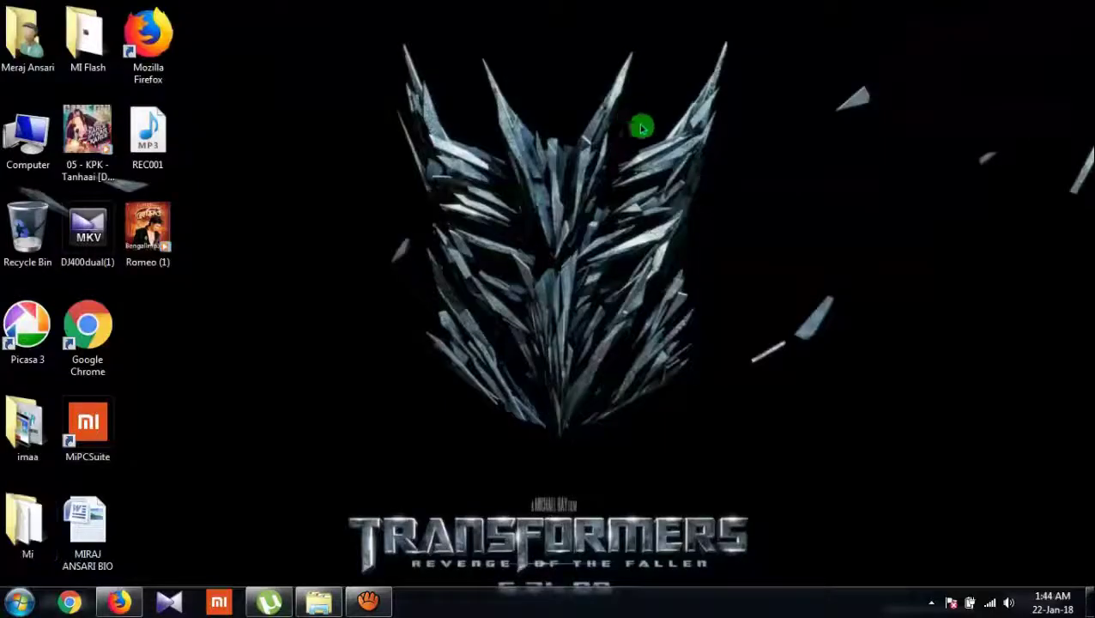
pyautogui.rightClick(640, 127)
pyautogui.click(640, 127)
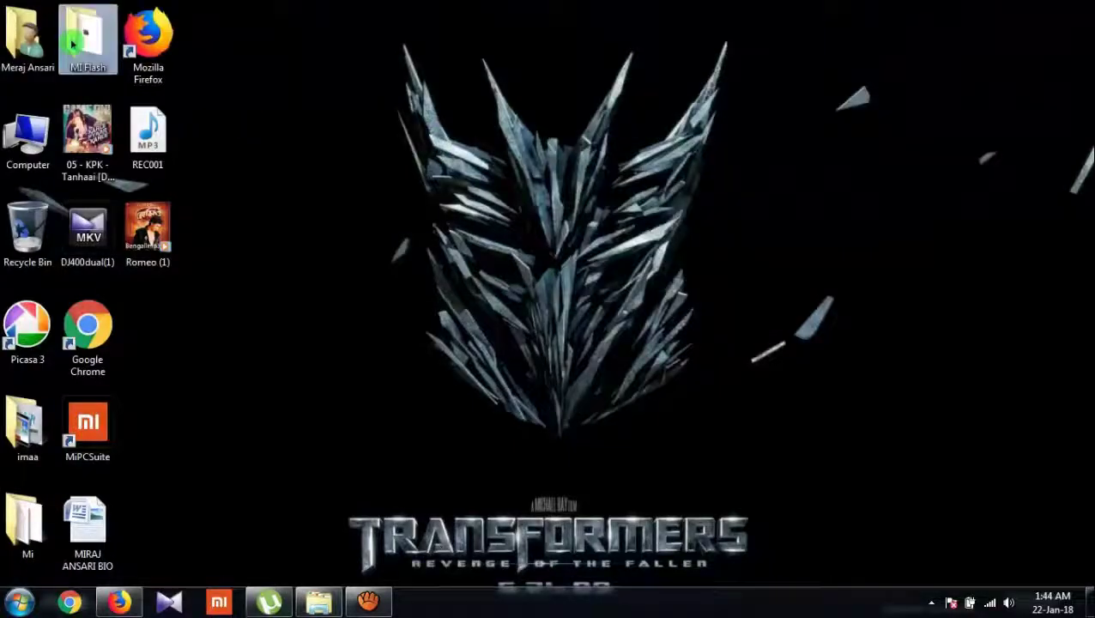
# Check the contents of the desktop's MI Flash folder, refresh the listing and close the folder.
pyautogui.doubleClick(73, 44)
pyautogui.rightClick(197, 141)
pyautogui.click(258, 210)
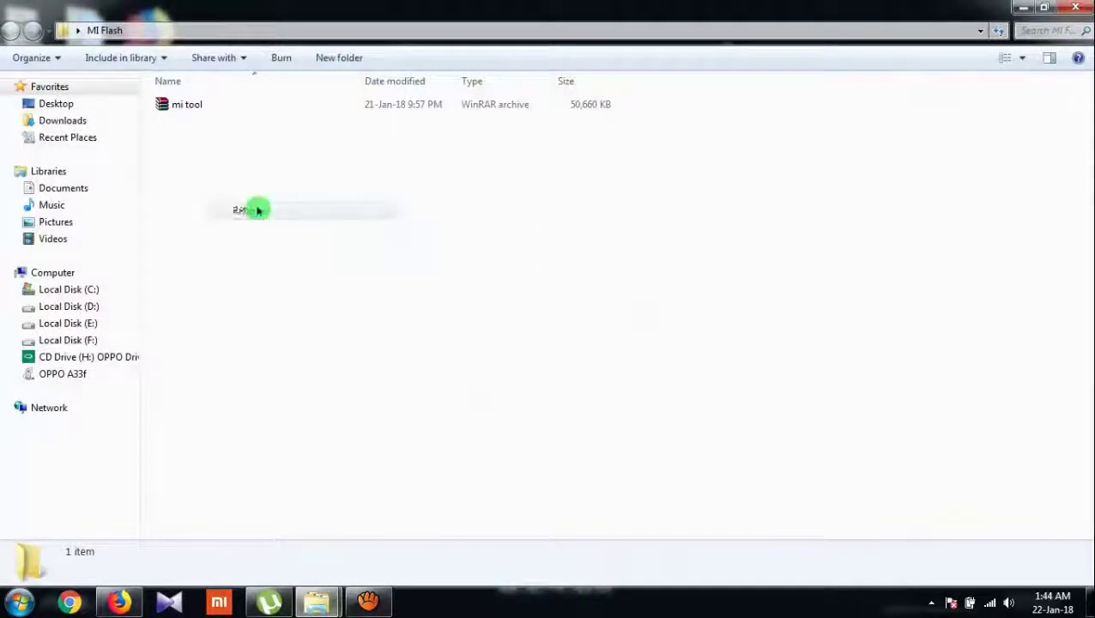
pyautogui.click(1076, 7)
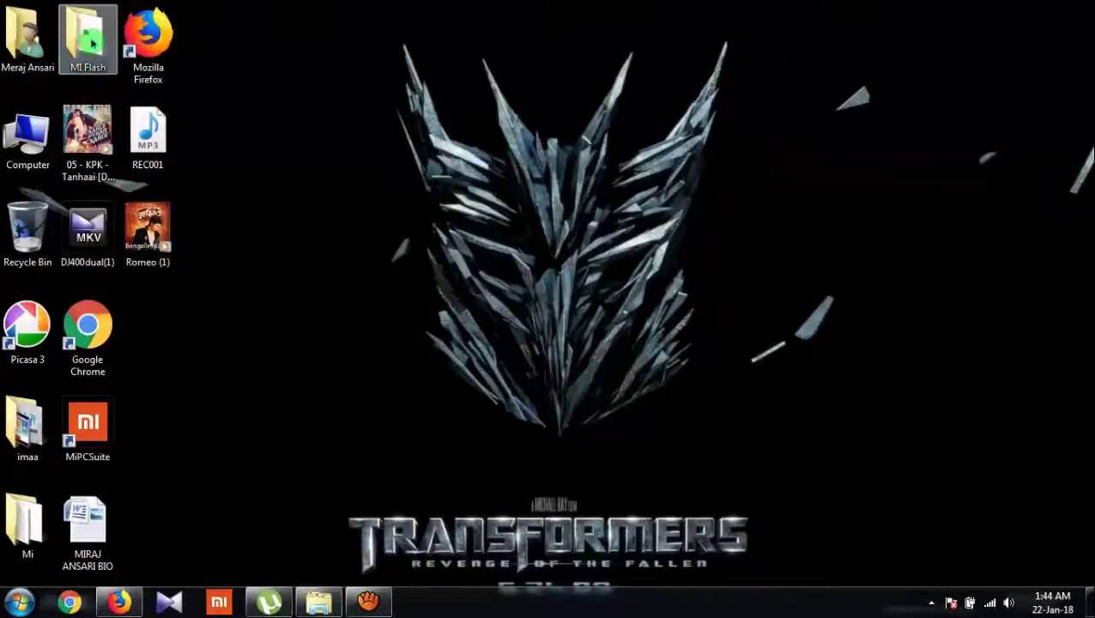
# Open the mi tool archive from the MI Flash folder in WinRAR and dismiss the license reminder.
pyautogui.doubleClick(91, 43)
pyautogui.click(184, 105)
pyautogui.rightClick(181, 105)
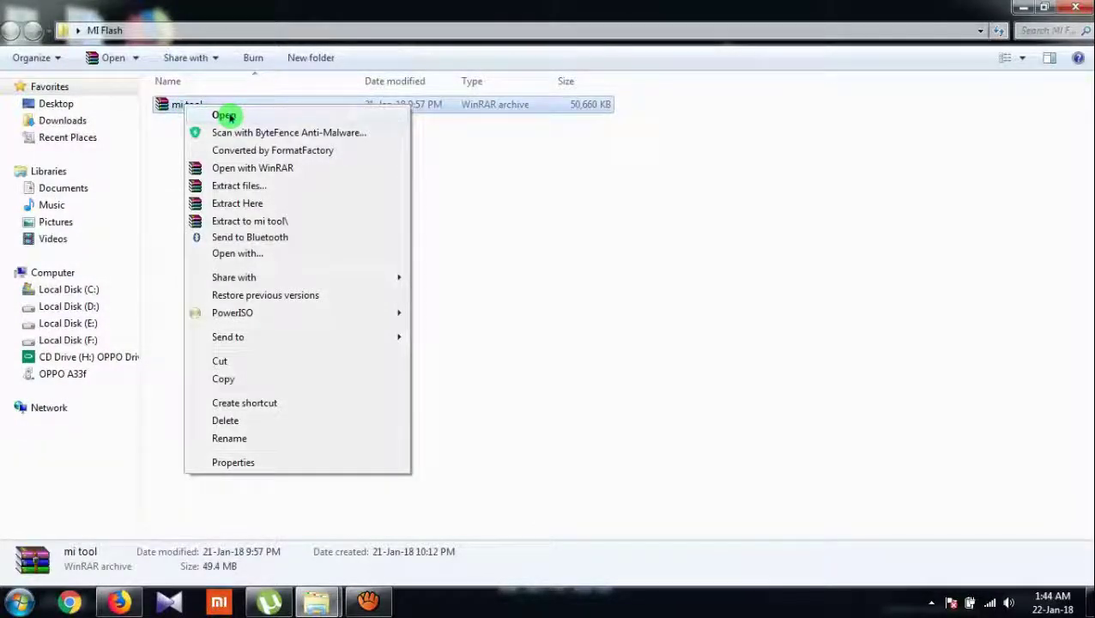
pyautogui.click(225, 116)
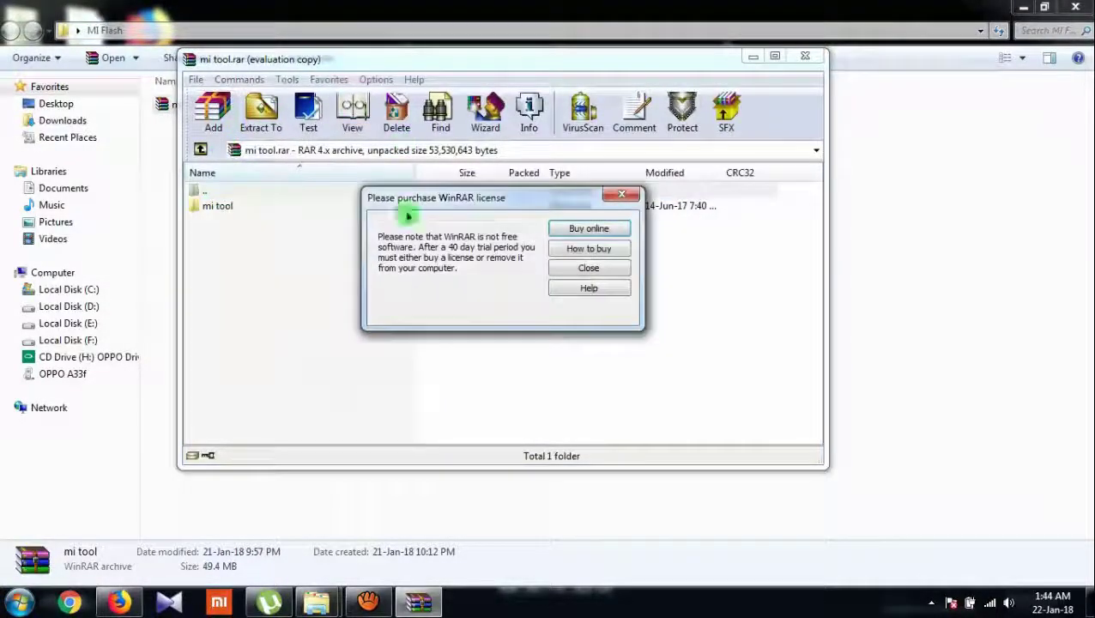
pyautogui.click(621, 202)
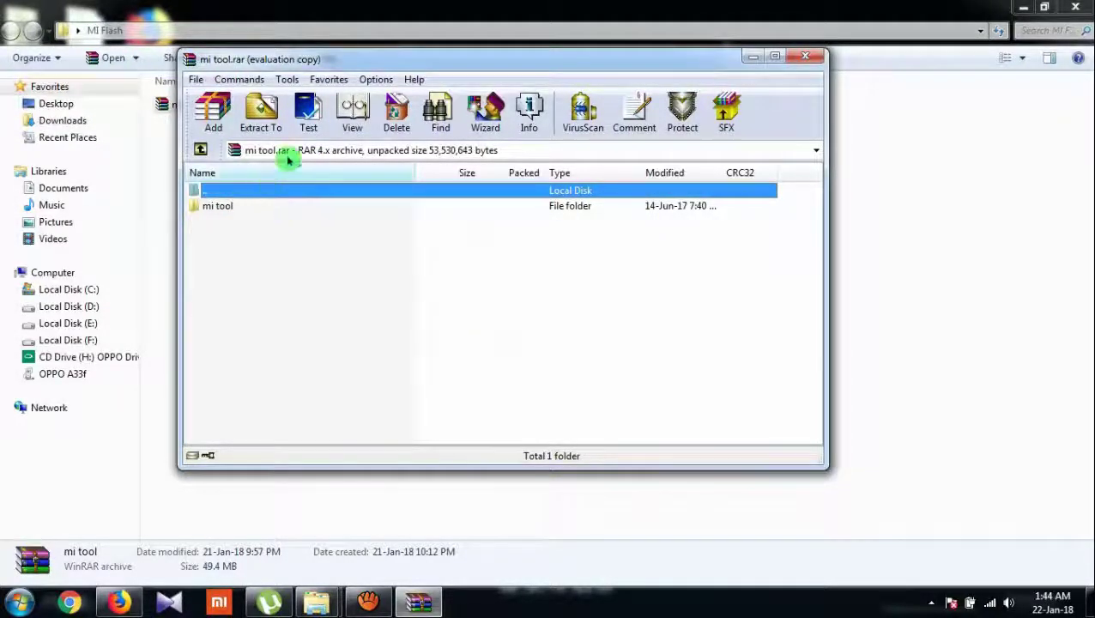
# Browse to mi tool\MI Driver inside the archive and launch MiSetup2.2.0.7032_2717.exe.
pyautogui.moveTo(455, 58); pyautogui.dragTo(428, 113)
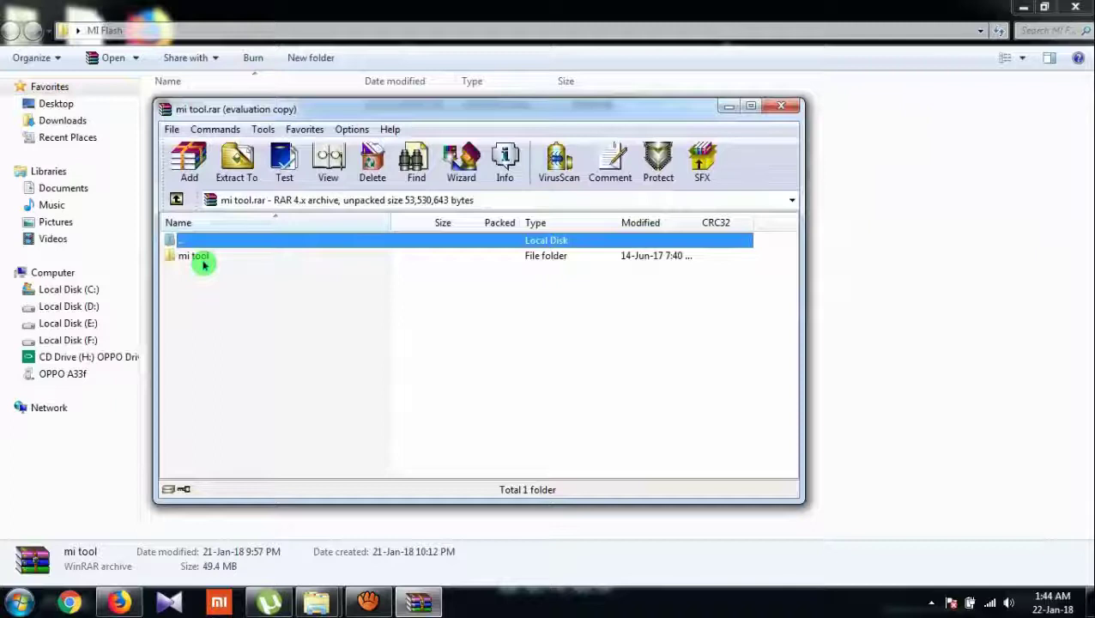
pyautogui.doubleClick(208, 262)
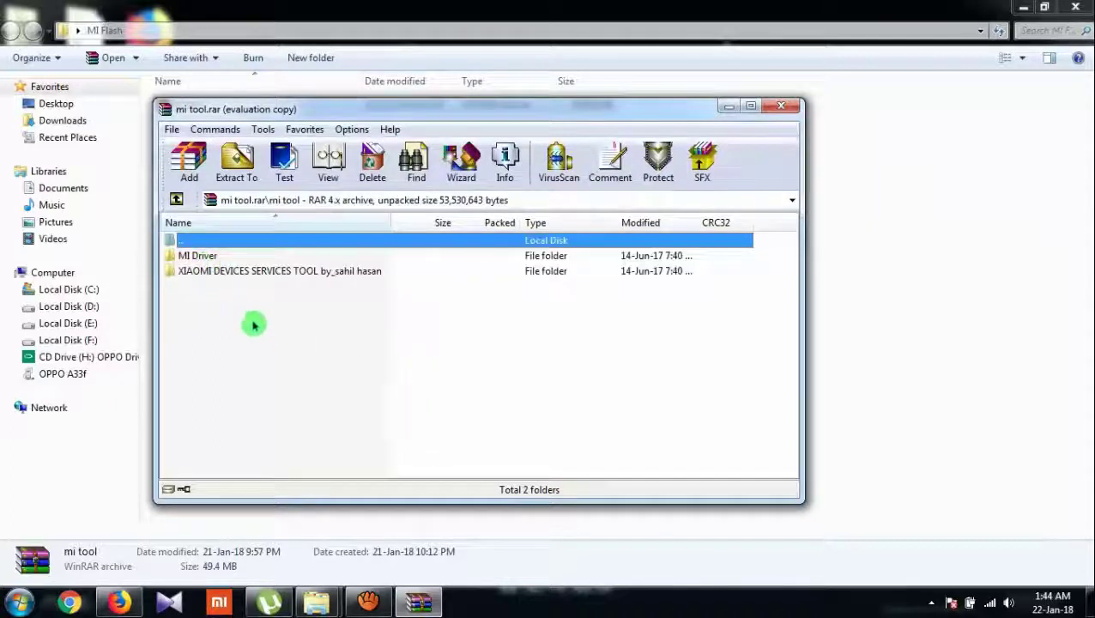
pyautogui.doubleClick(191, 256)
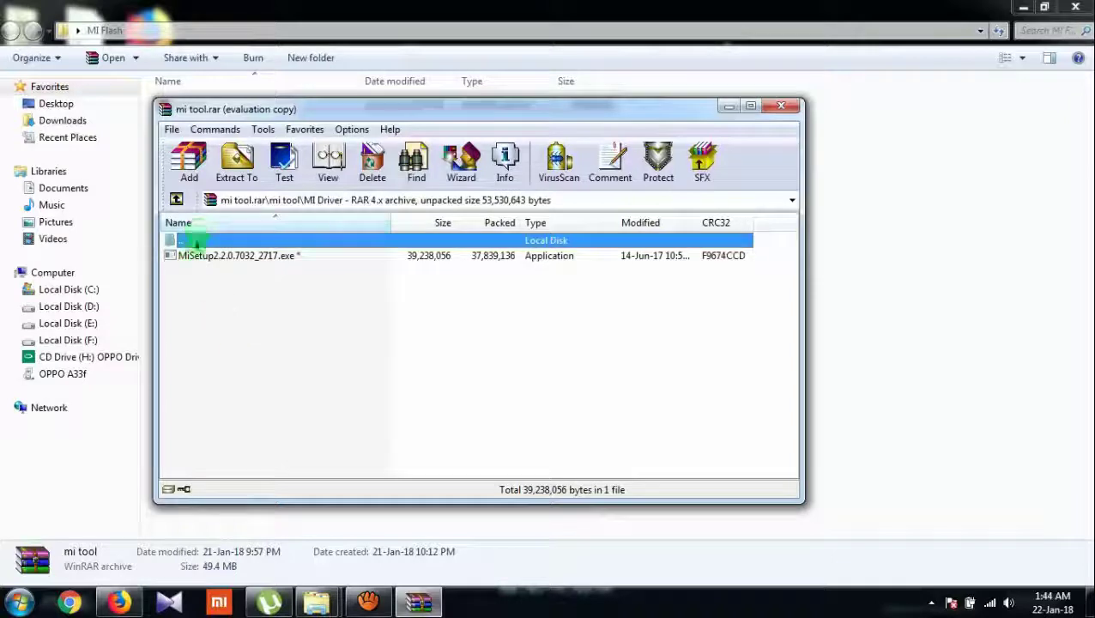
pyautogui.doubleClick(199, 257)
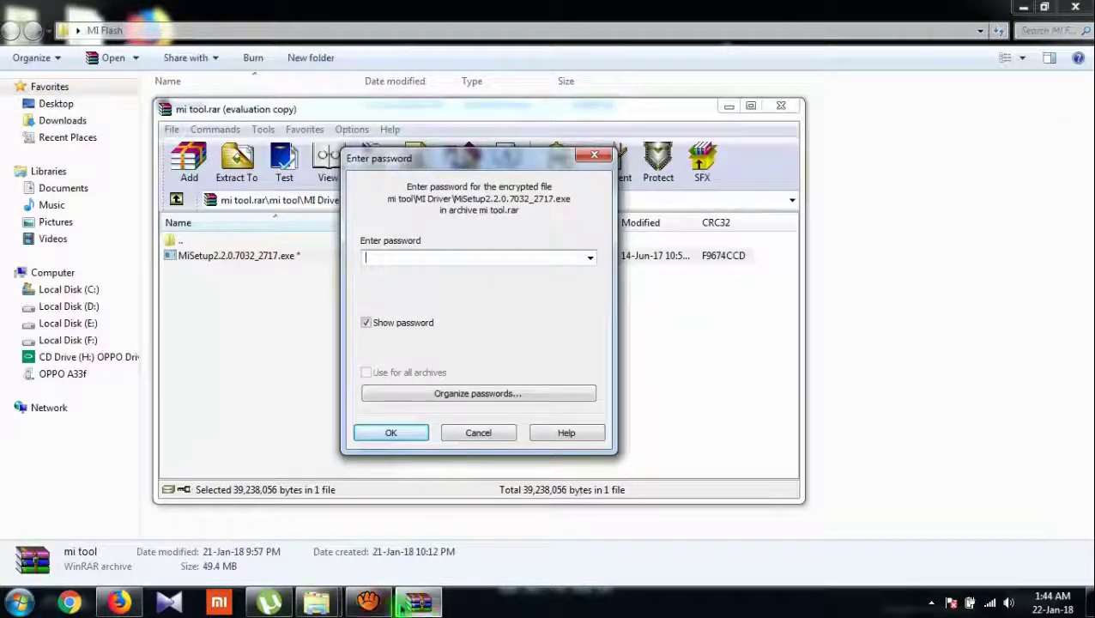
# Bring the My Videos folder window forward and close it.
pyautogui.moveTo(316, 603)
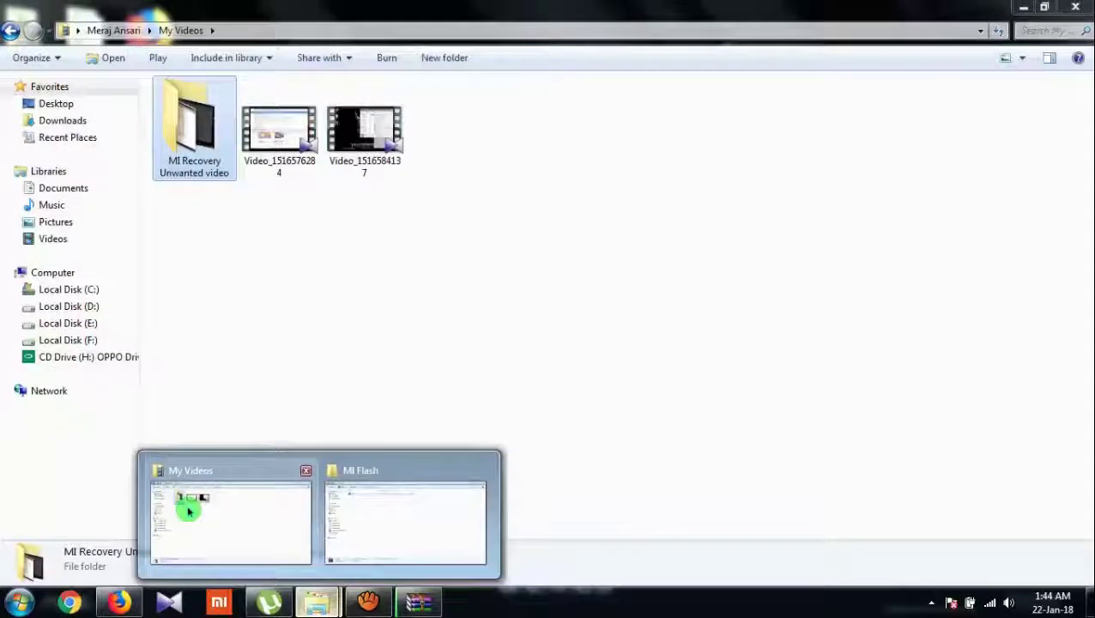
pyautogui.click(188, 510)
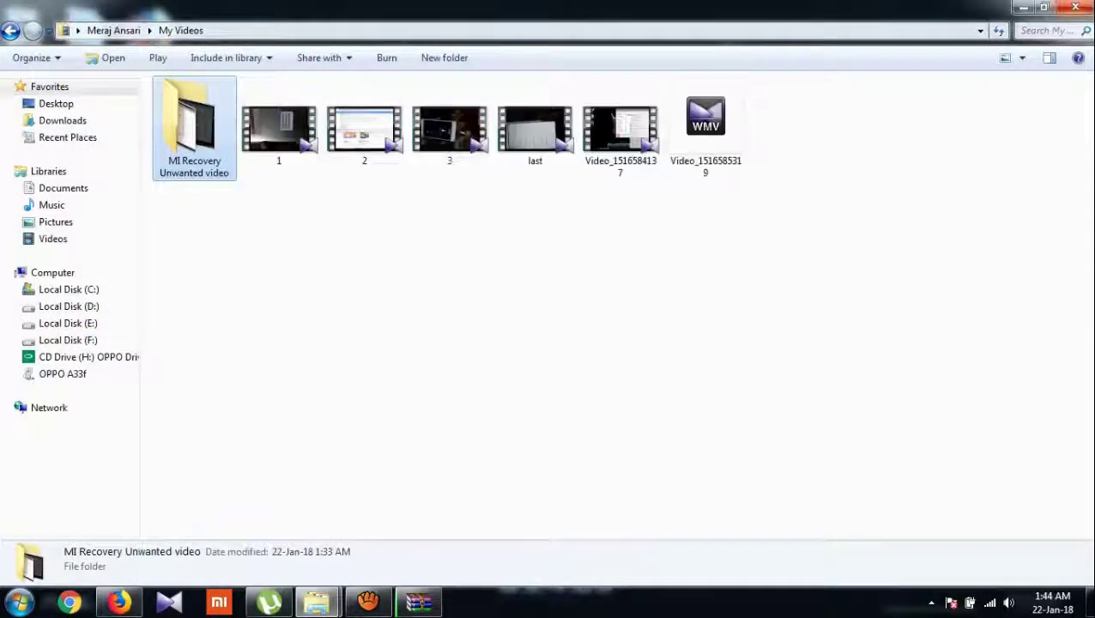
pyautogui.click(1084, 7)
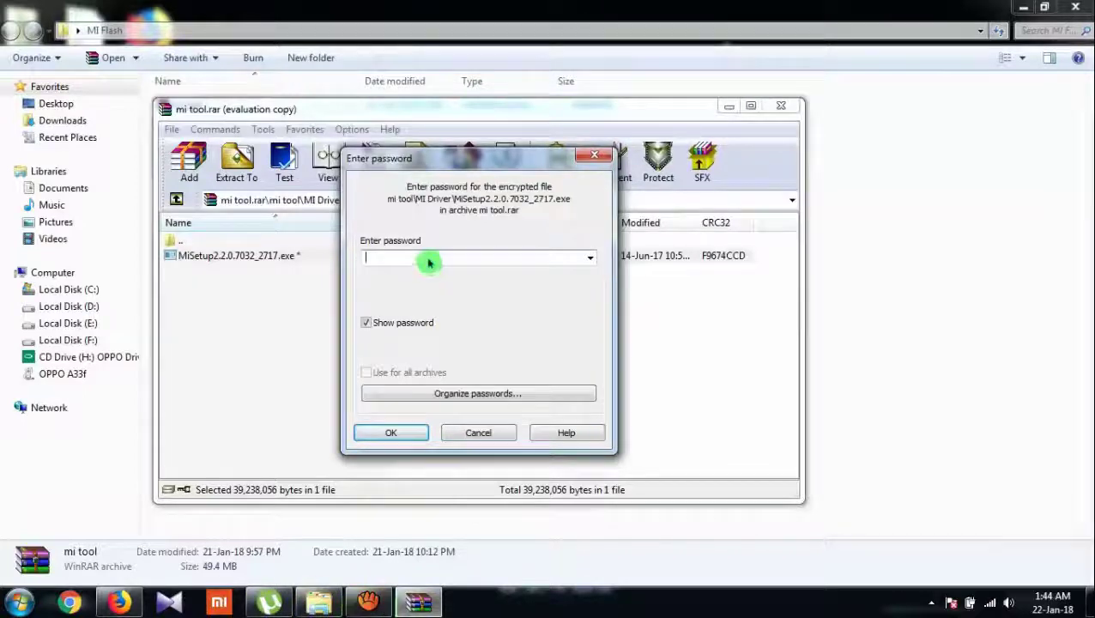
# Copy the Mi Tool password from the Website text file in the desktop's Mi folder and close the open windows.
pyautogui.click(1024, 7)
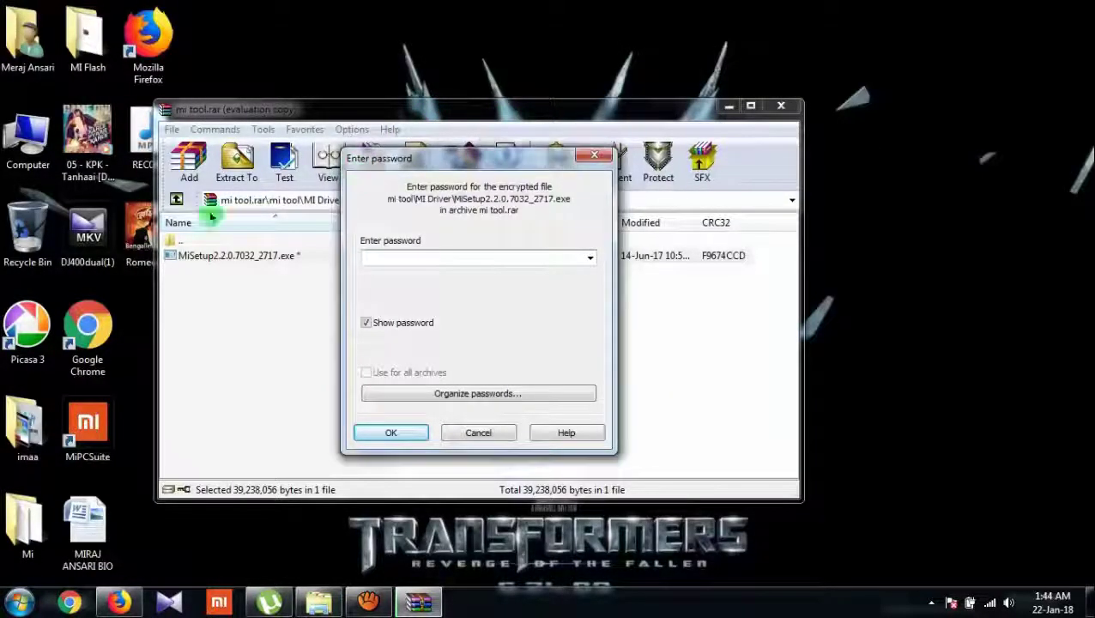
pyautogui.doubleClick(26, 515)
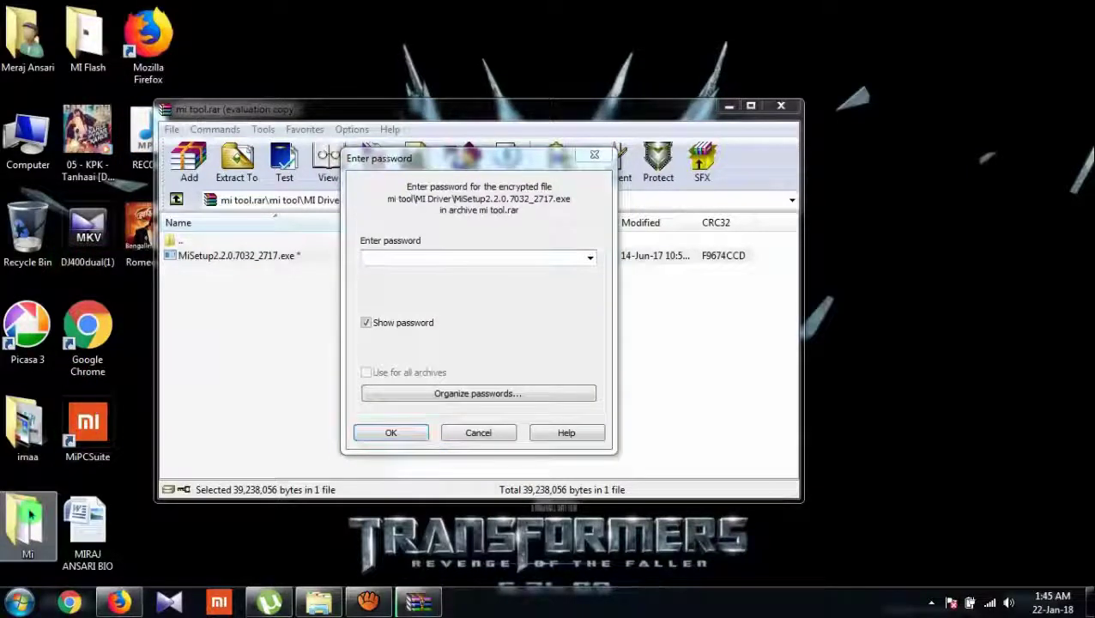
pyautogui.doubleClick(220, 176)
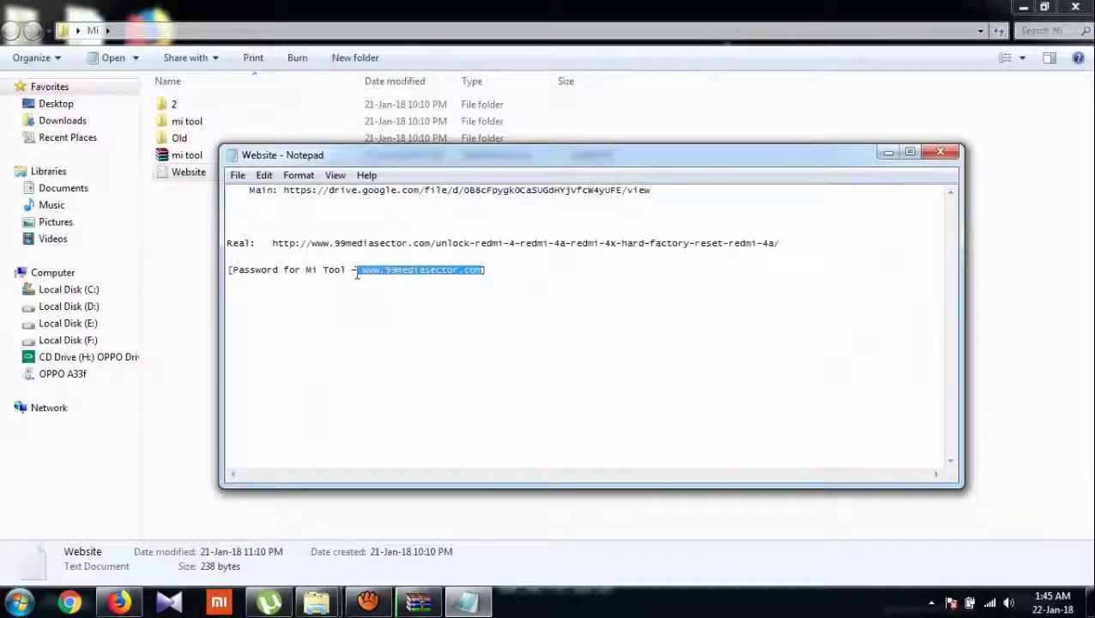
pyautogui.rightClick(394, 273)
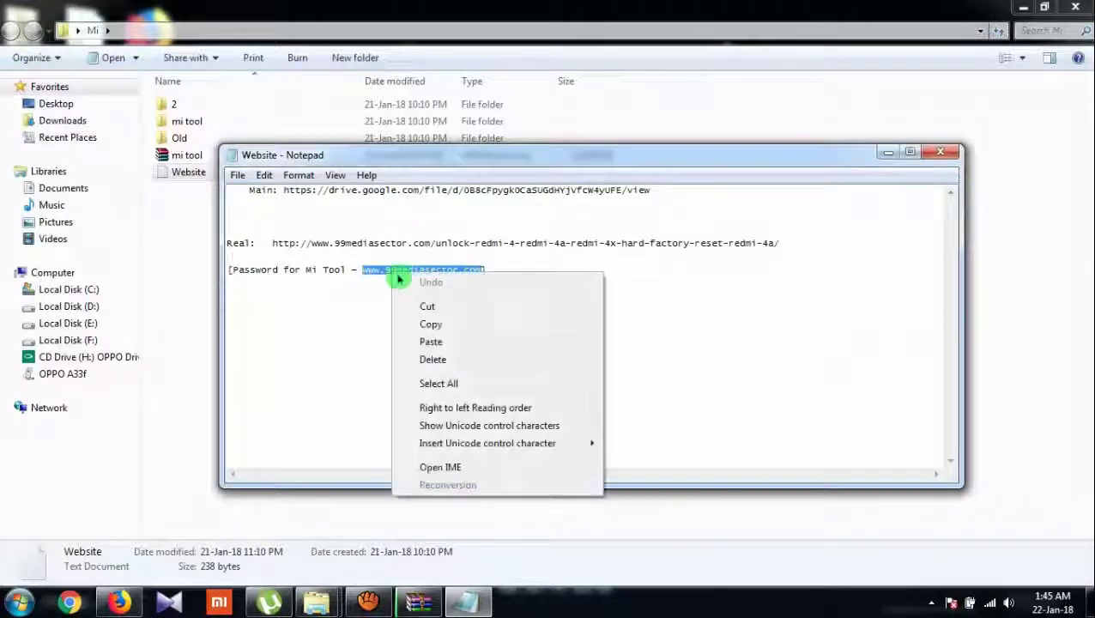
pyautogui.click(433, 325)
pyautogui.click(950, 158)
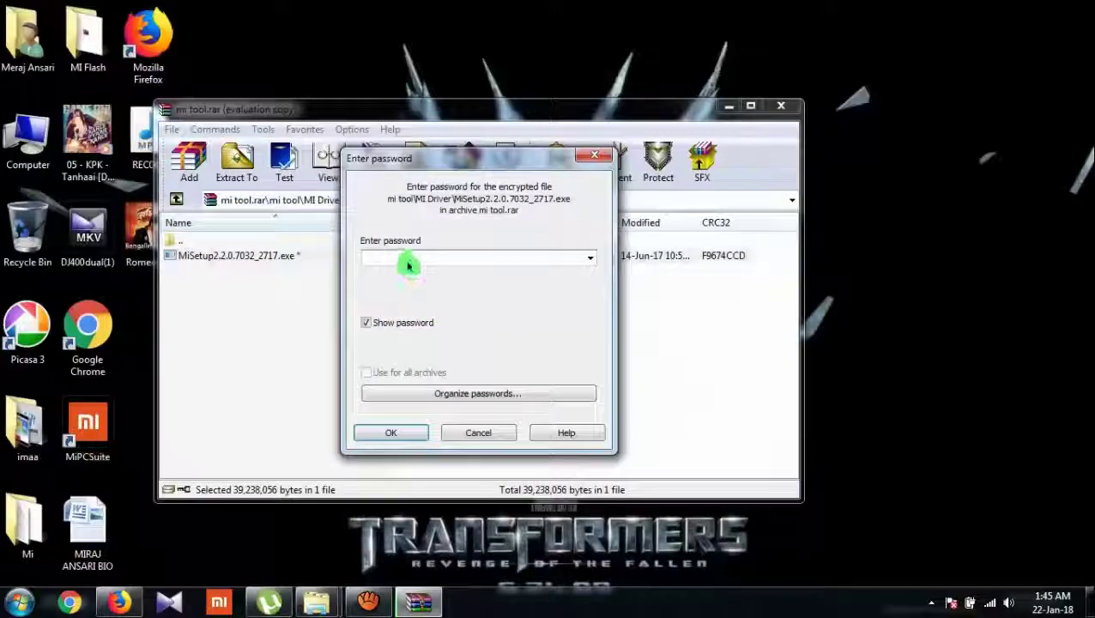
# Paste the copied archive password into the password prompt for MiSetup2.2.0.7032_2717.exe and confirm it.
pyautogui.rightClick(408, 266)
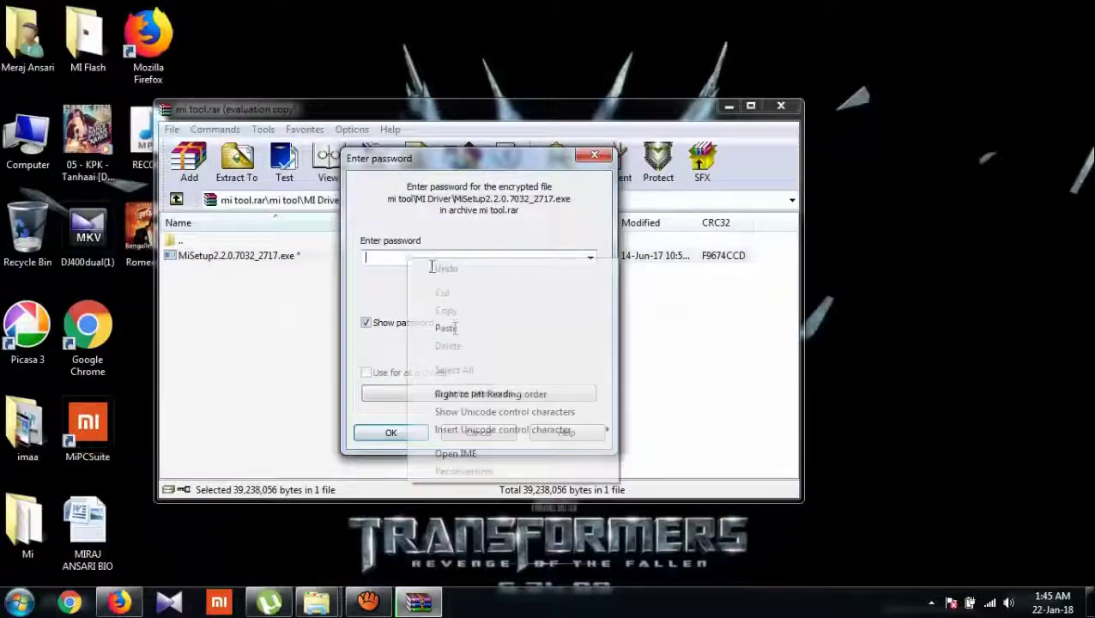
pyautogui.click(450, 325)
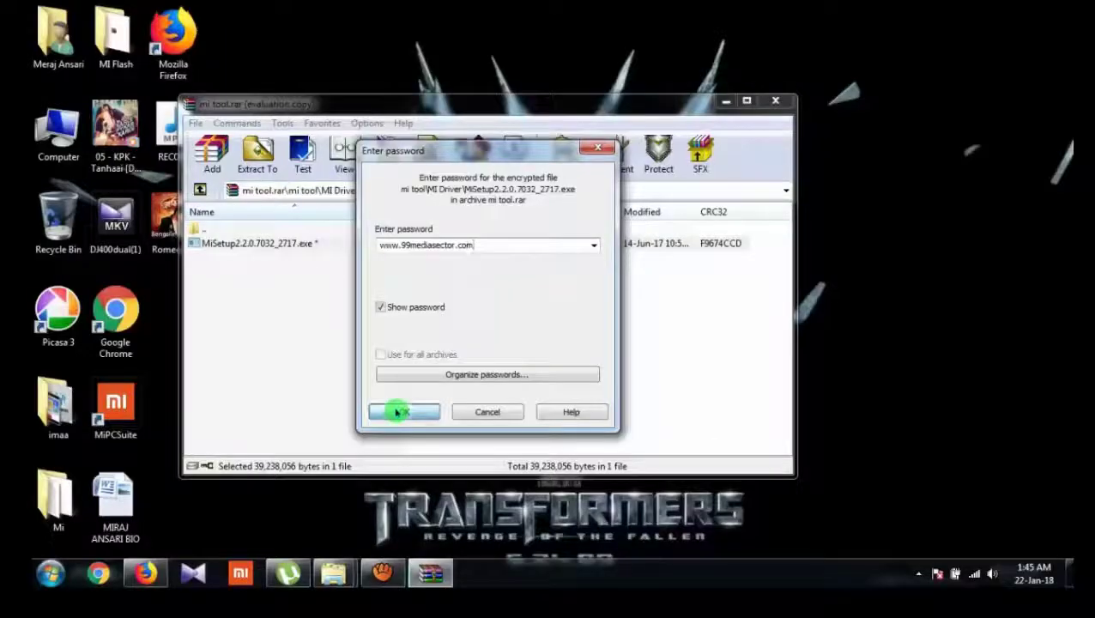
pyautogui.click(398, 411)
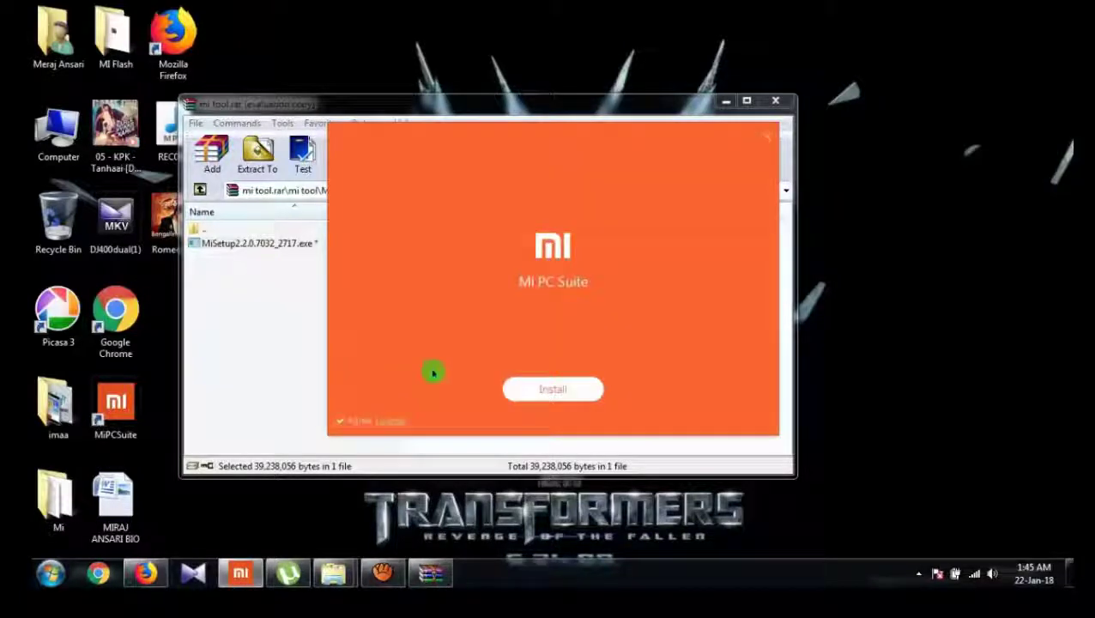
# Install MI PC Suite and start it once the installation finishes.
pyautogui.click(573, 391)
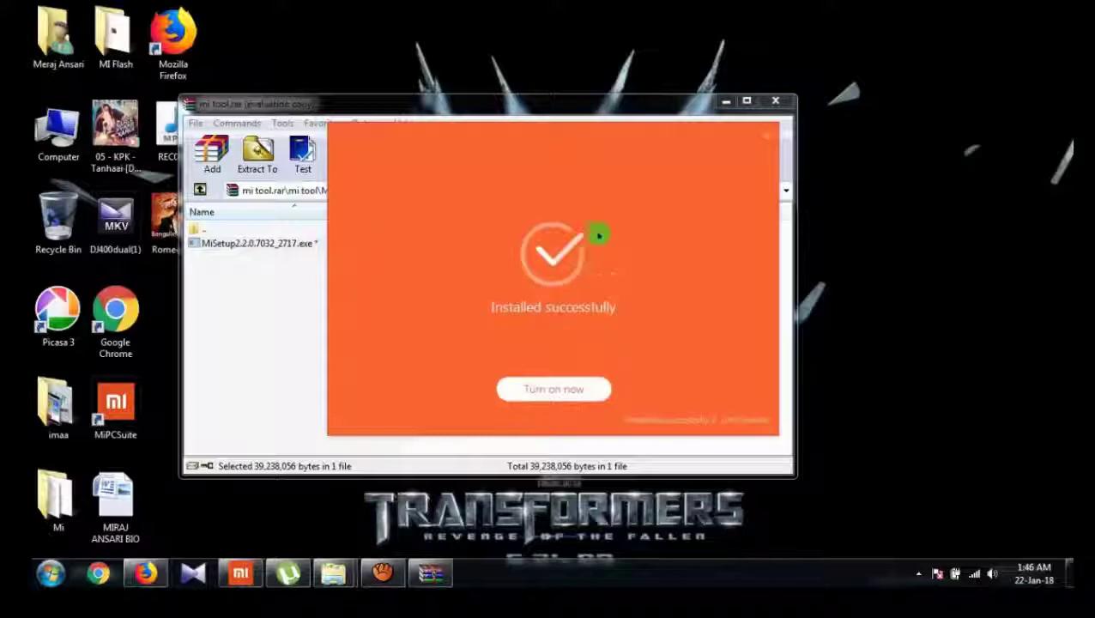
pyautogui.click(557, 391)
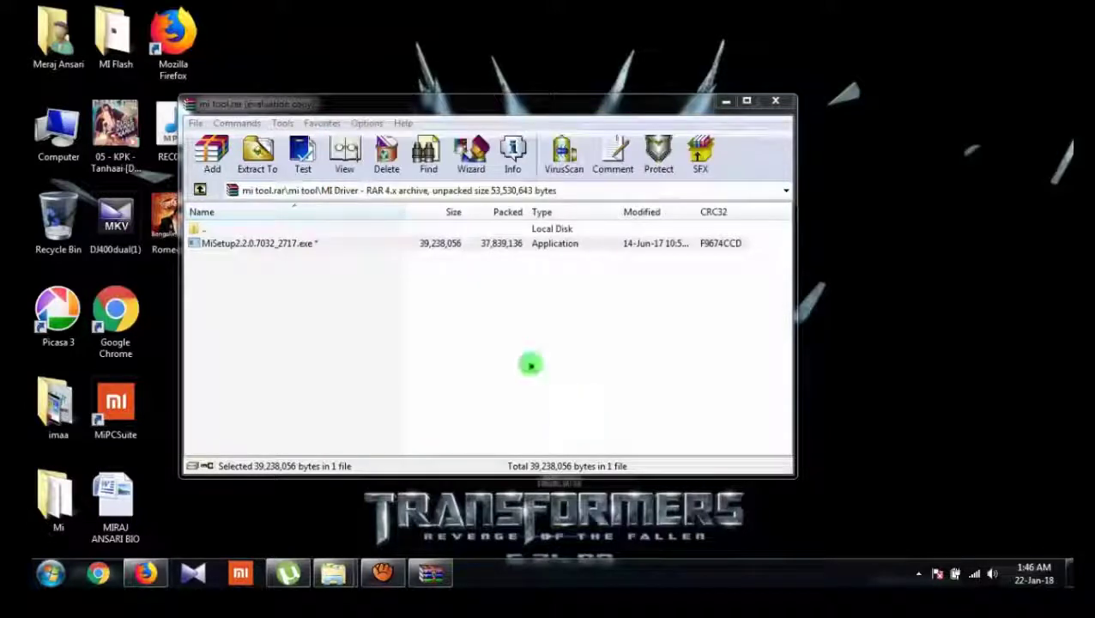
# Go up to the archive's mi tool folder, enter the XIAOMI DEVICES SERVICES TOOL folder and launch XIAOMI DEVICES SERVICES TOOL.exe.
pyautogui.moveTo(662, 103); pyautogui.dragTo(694, 135)
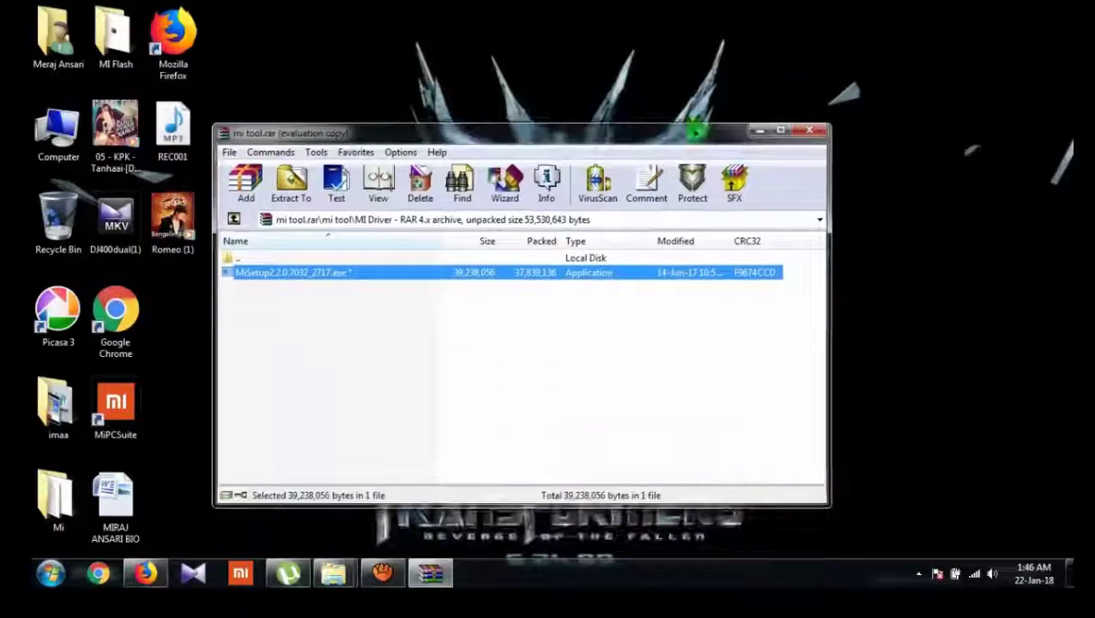
pyautogui.click(234, 219)
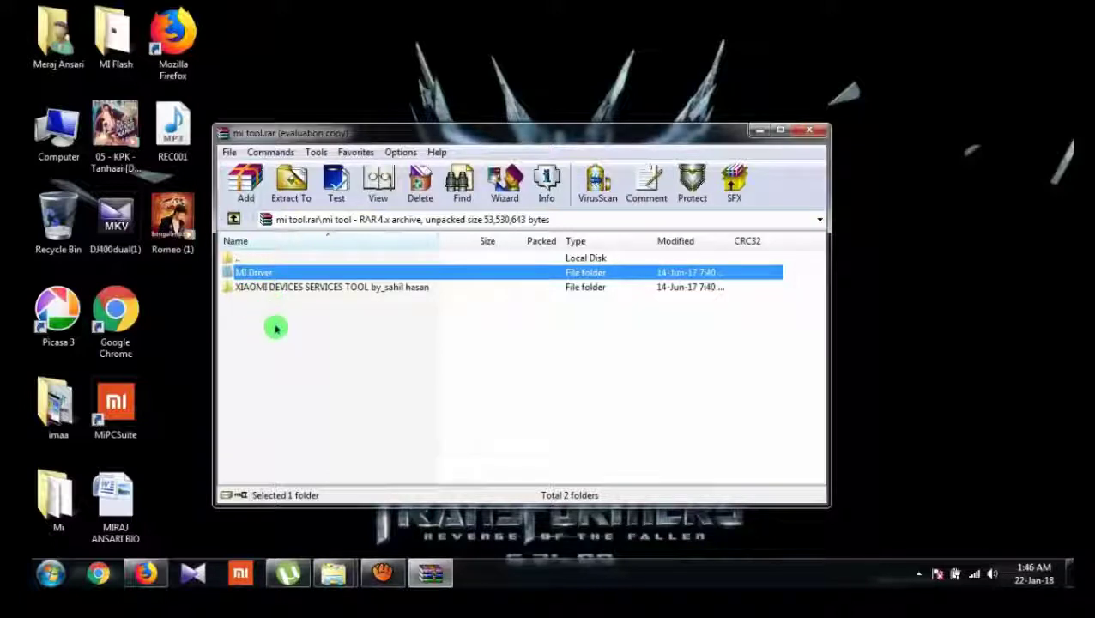
pyautogui.doubleClick(351, 290)
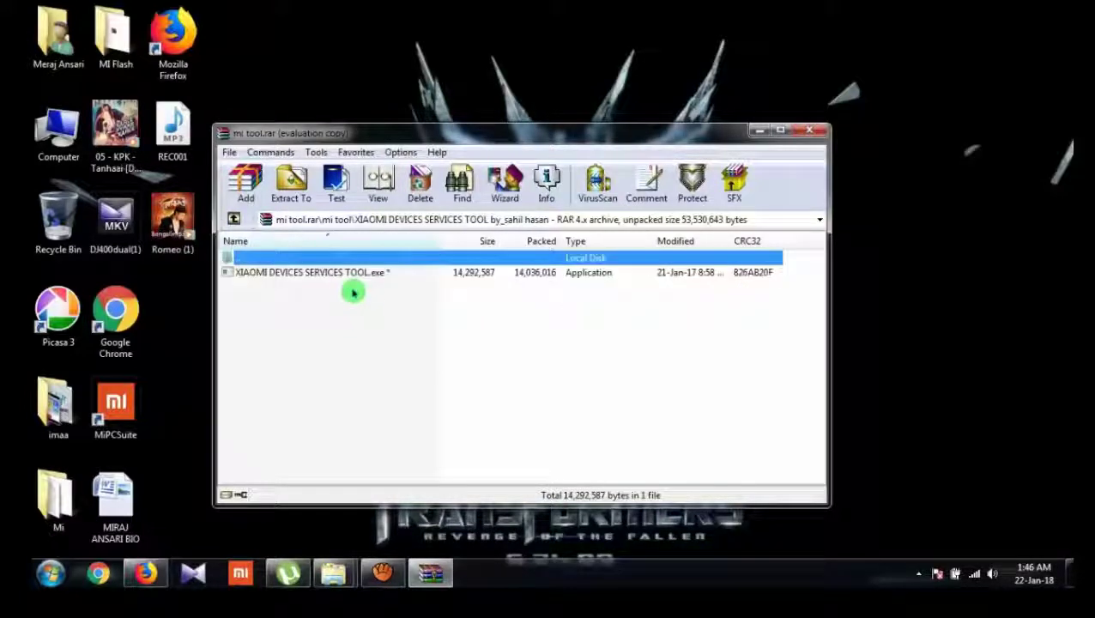
pyautogui.click(344, 273)
pyautogui.click(344, 273)
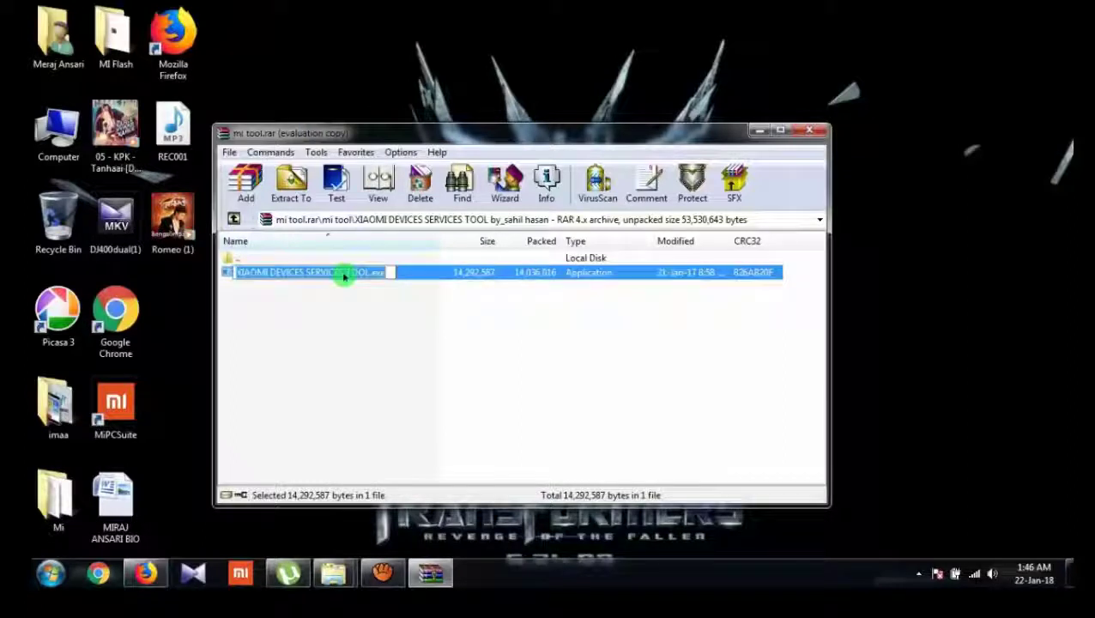
pyautogui.doubleClick(372, 273)
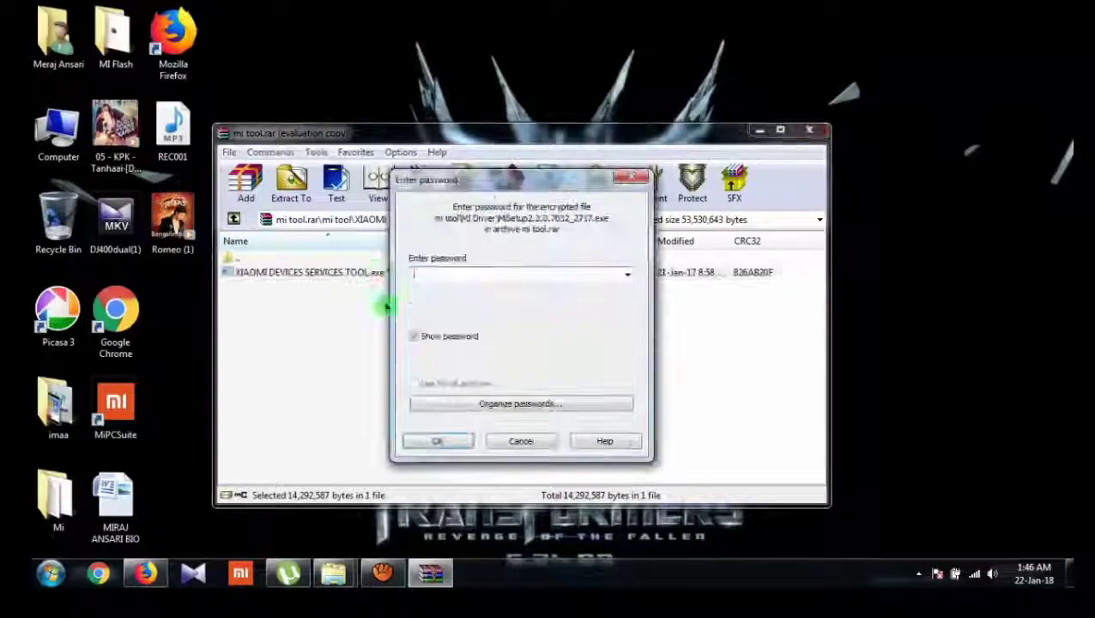
# Paste the archive password into the prompt for the encrypted file and confirm it.
pyautogui.rightClick(422, 281)
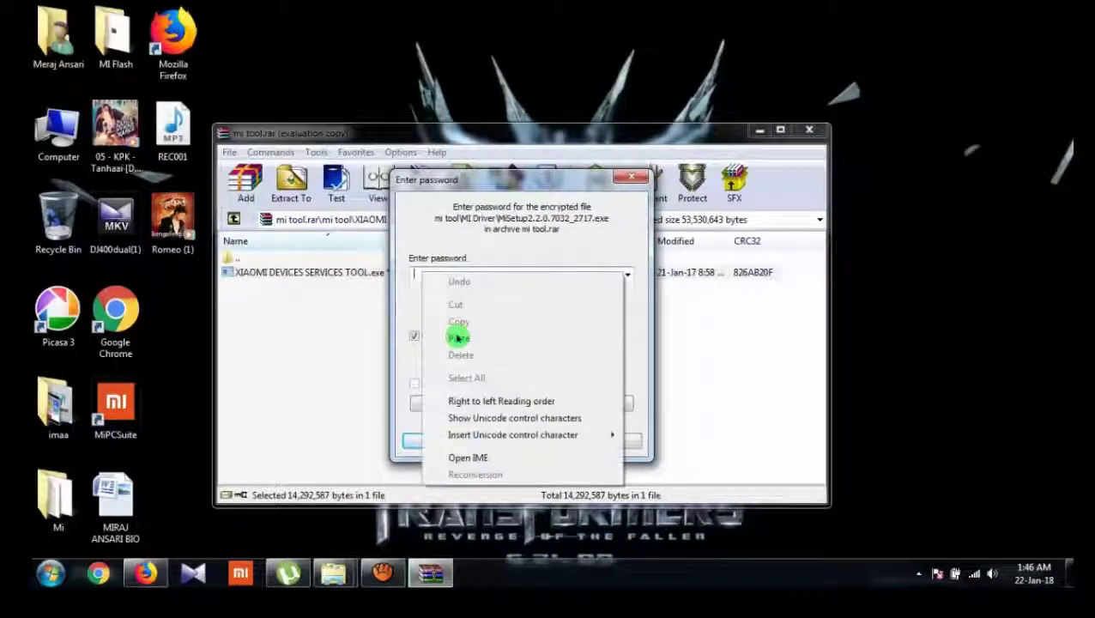
pyautogui.click(455, 338)
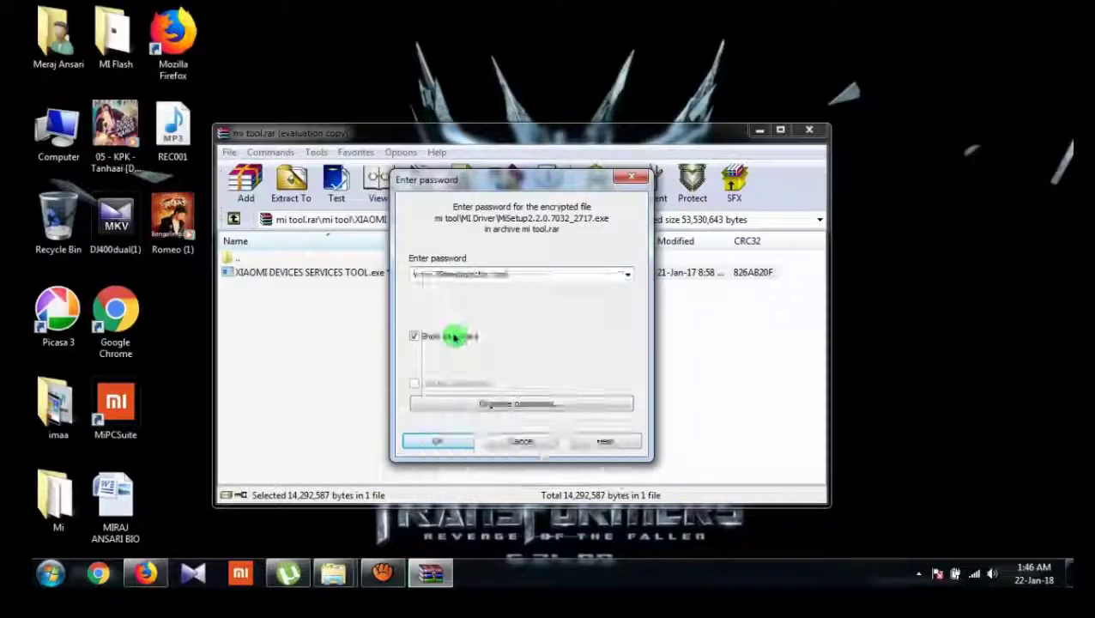
pyautogui.click(435, 405)
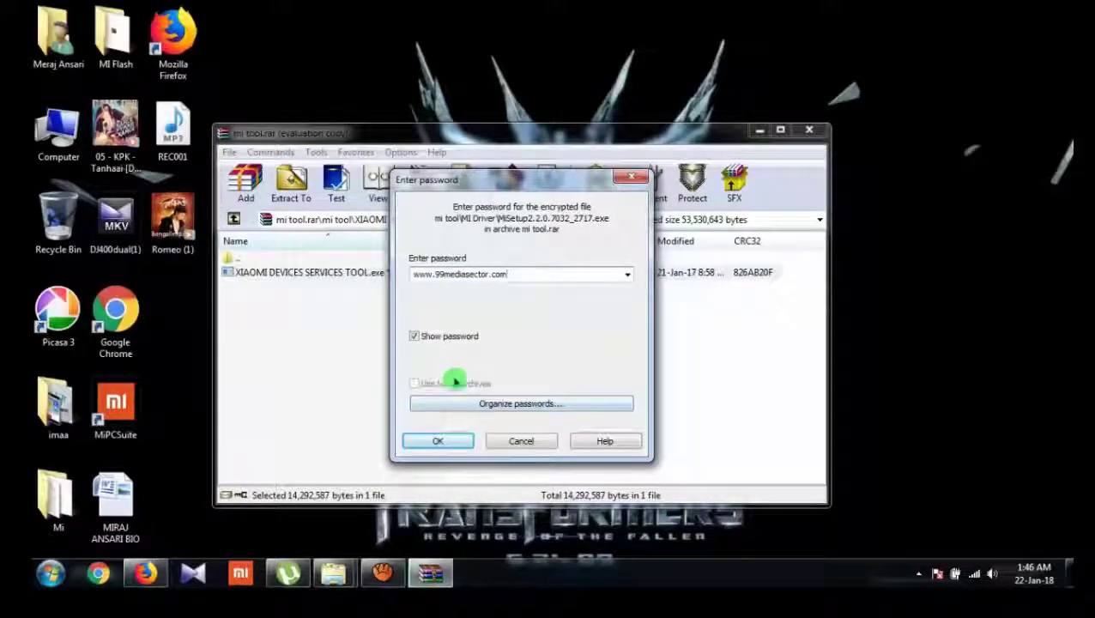
pyautogui.click(440, 439)
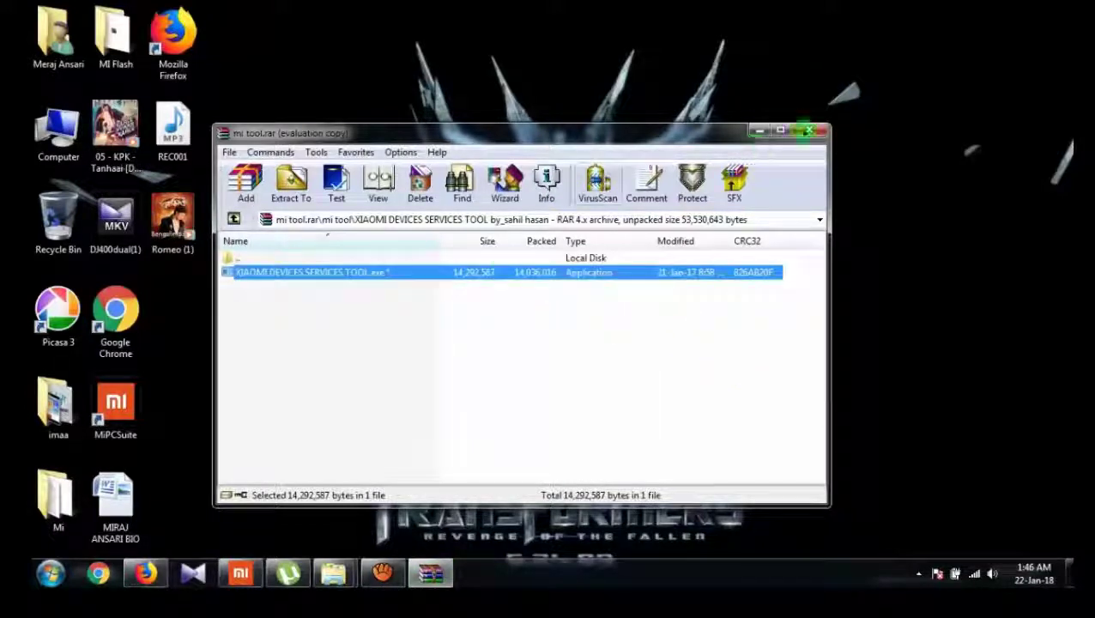
# Bring the MI PC Suite window forward and close it, along with the mi tool.rar archive window.
pyautogui.moveTo(631, 135); pyautogui.dragTo(546, 117)
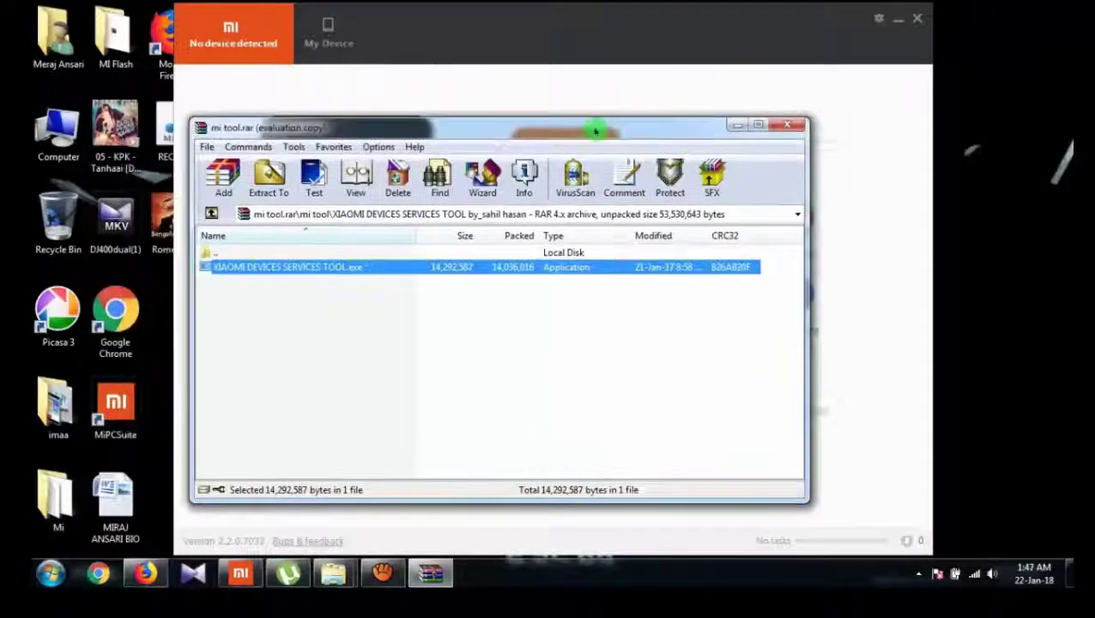
pyautogui.click(753, 27)
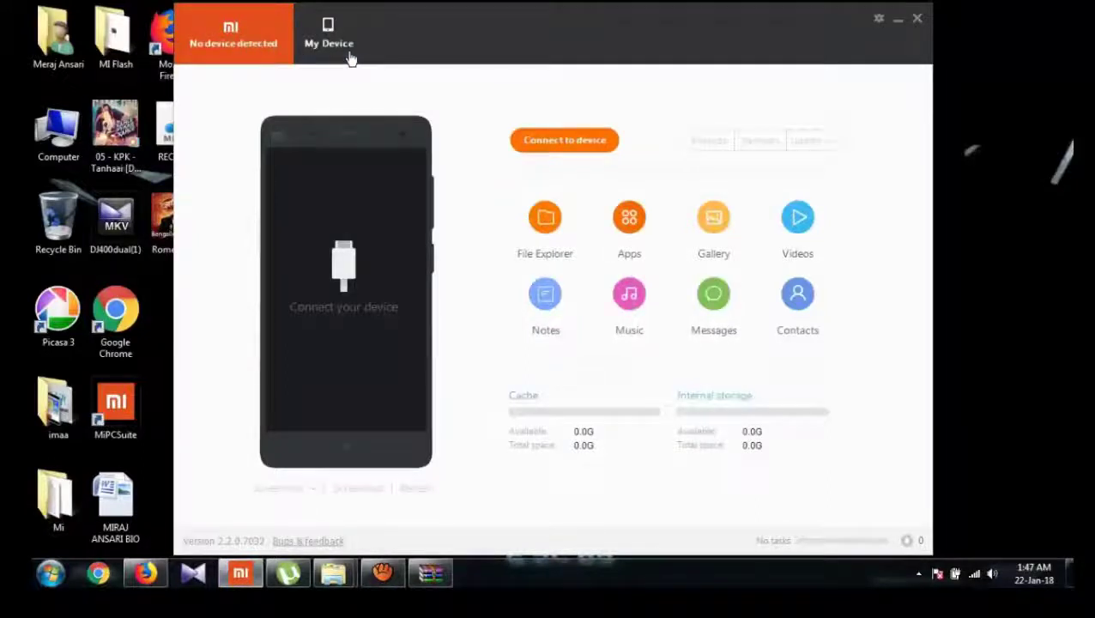
pyautogui.click(917, 19)
pyautogui.click(631, 344)
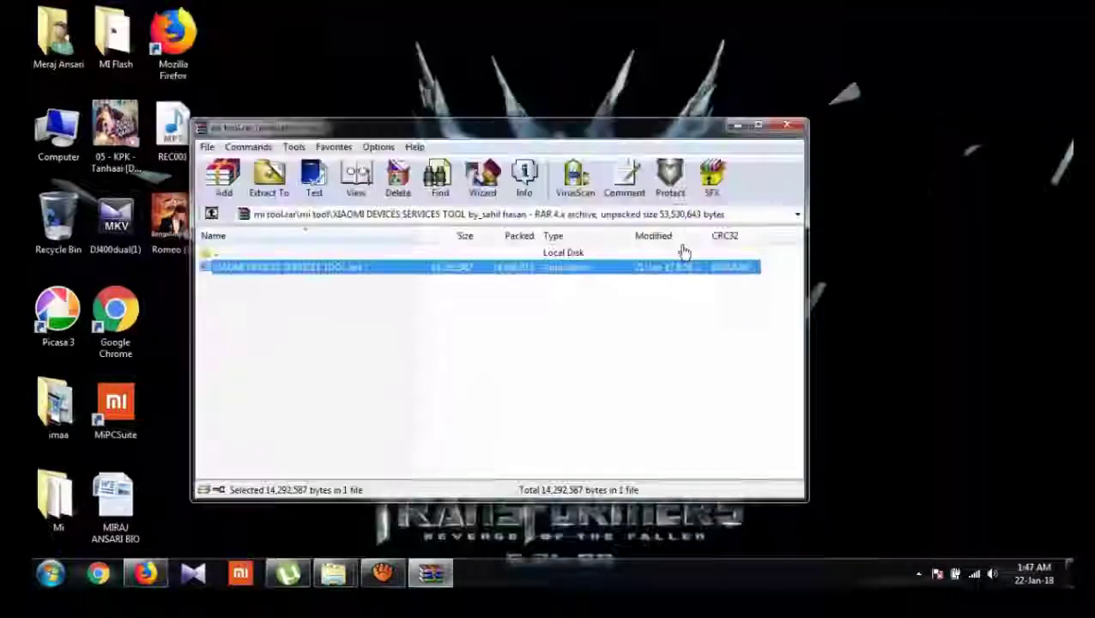
pyautogui.click(785, 127)
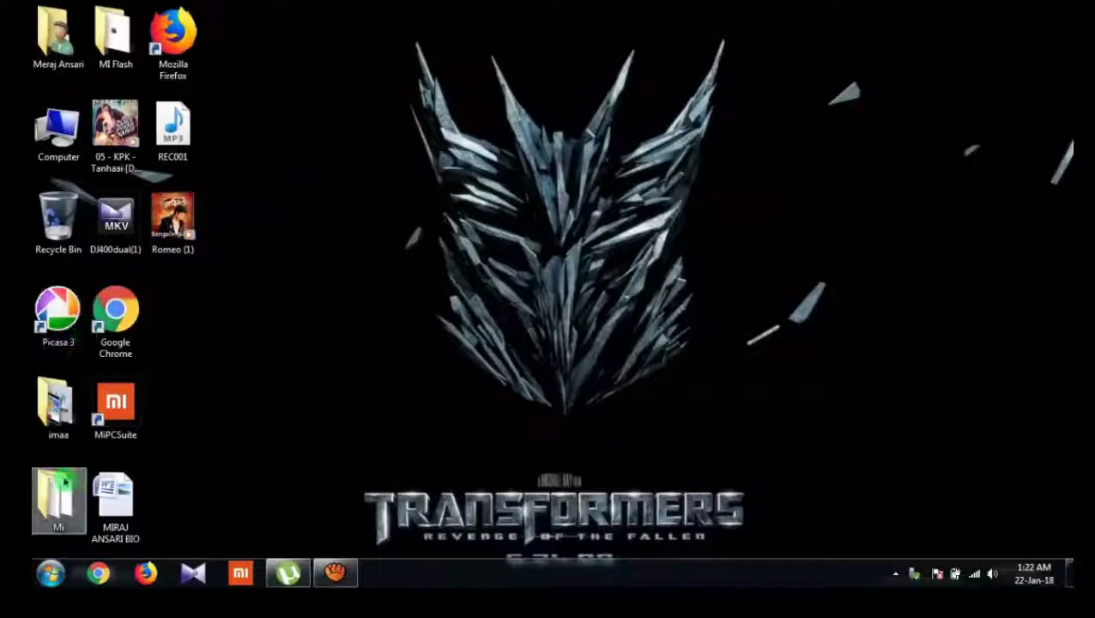
# Open the desktop's Mi folder, check its Old subfolder, and browse to the extracted mi tool\mi tool folder.
pyautogui.doubleClick(60, 491)
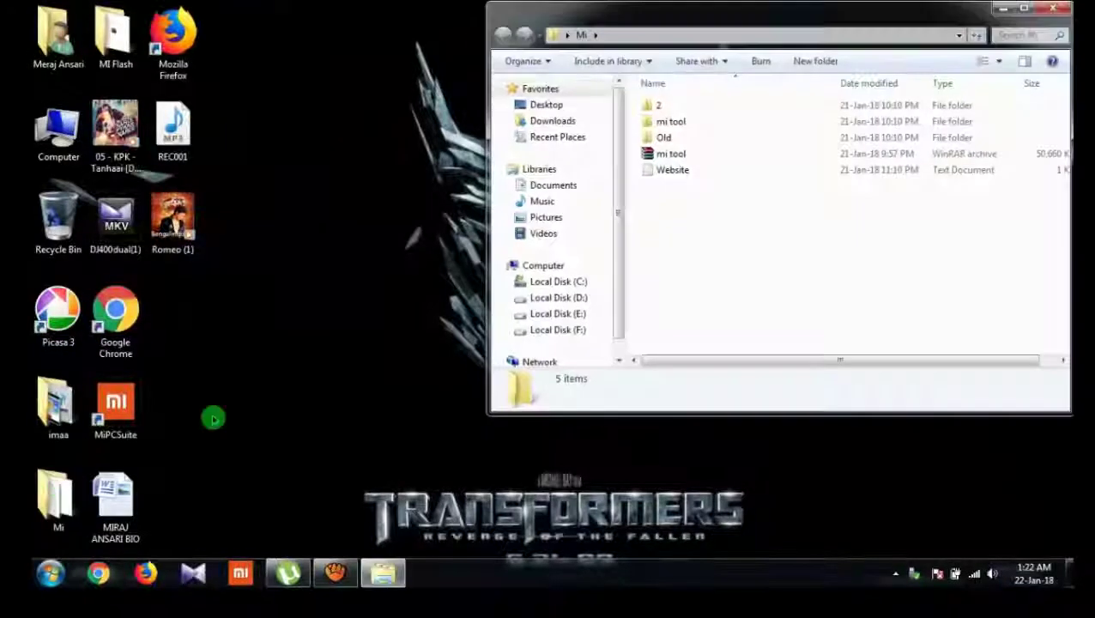
pyautogui.doubleClick(673, 139)
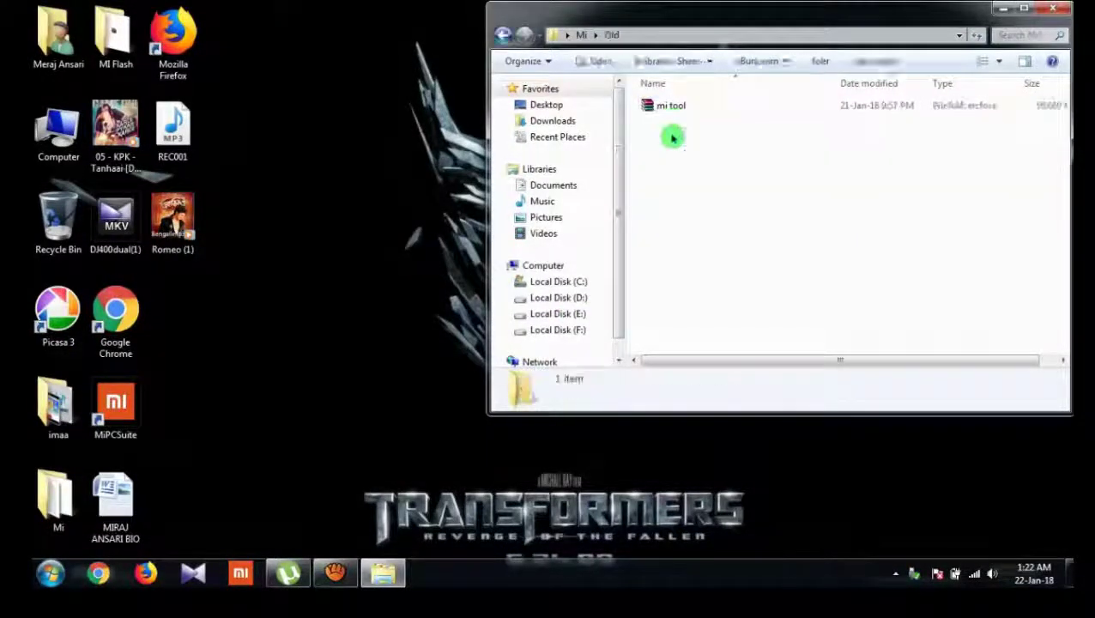
pyautogui.click(503, 35)
pyautogui.doubleClick(680, 127)
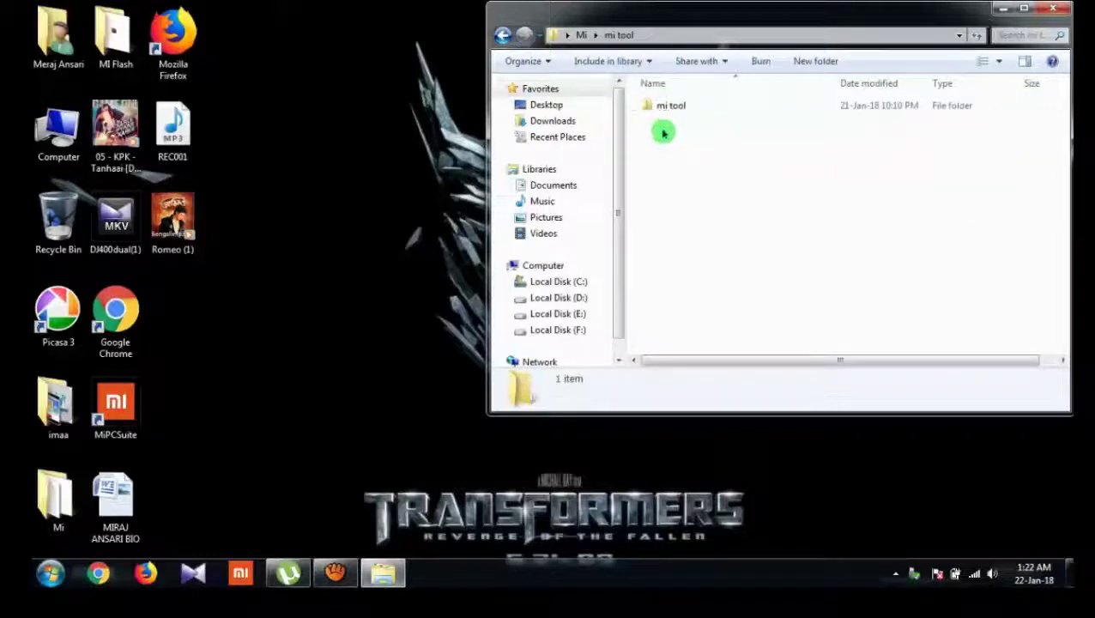
pyautogui.click(692, 107)
pyautogui.doubleClick(693, 107)
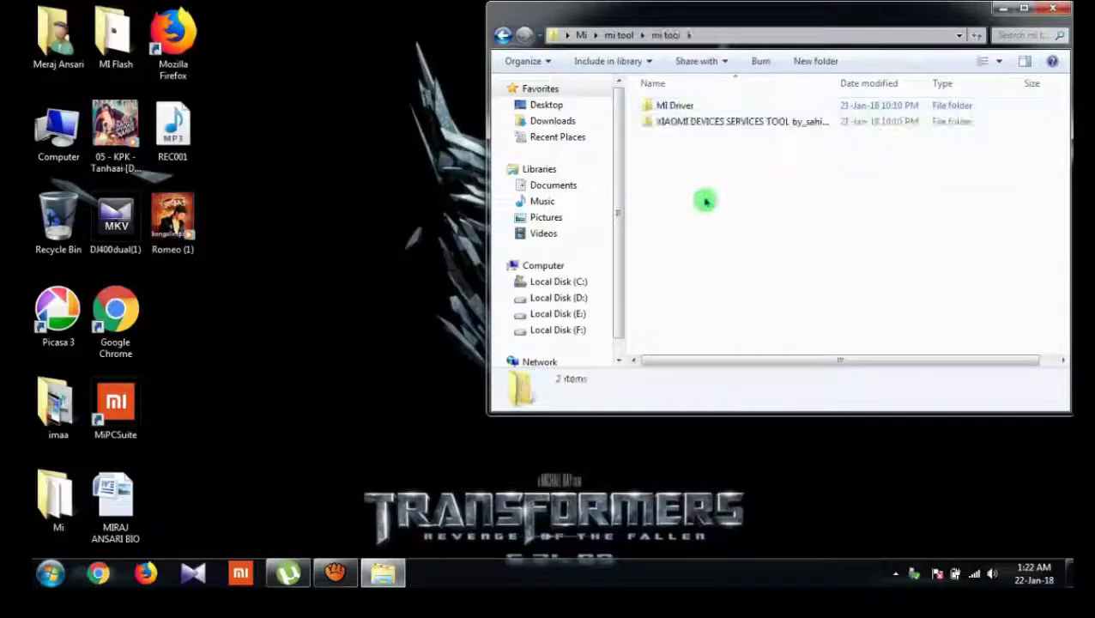
# Open the XIAOMI DEVICES SERVICES TOOL folder and run its application as administrator.
pyautogui.doubleClick(692, 120)
pyautogui.click(677, 106)
pyautogui.rightClick(677, 108)
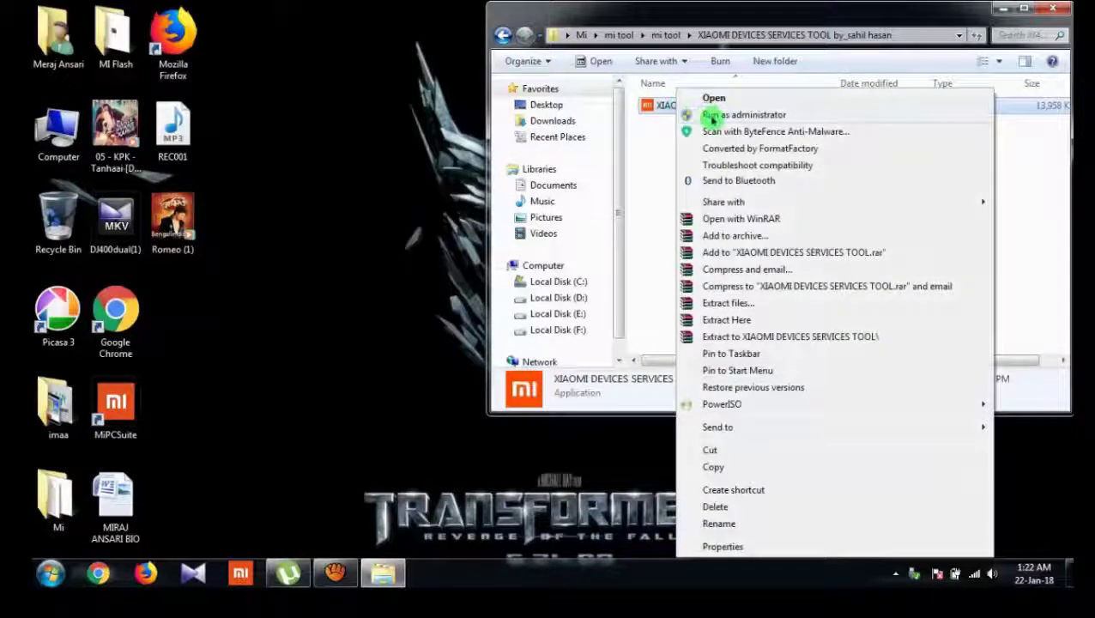
pyautogui.click(709, 113)
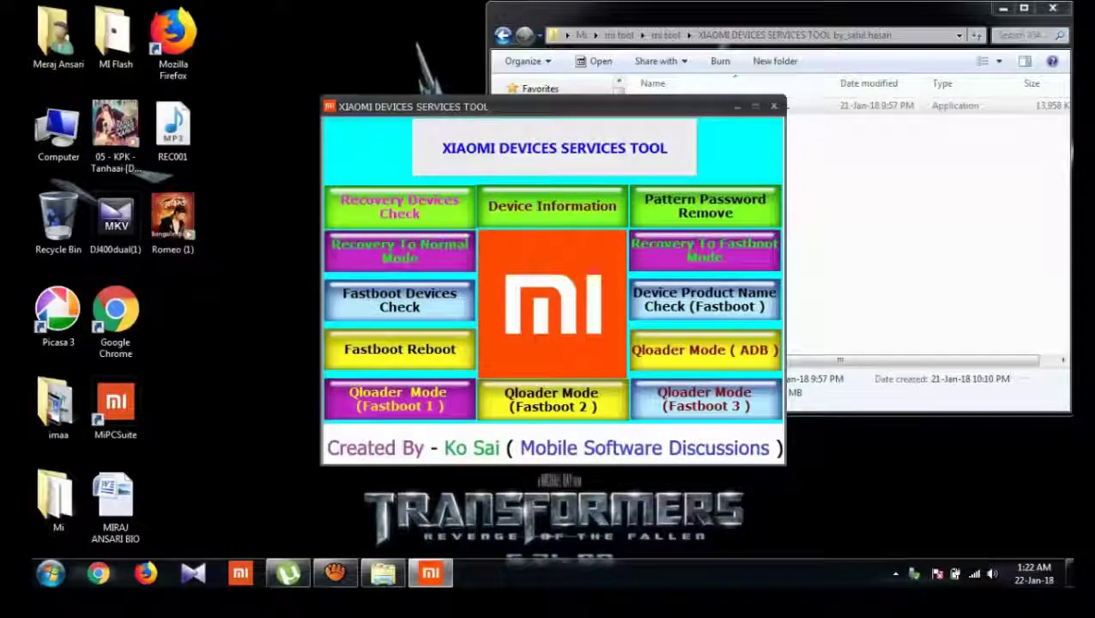
# Run the Recovery Devices Check on the connected phone and dismiss its console window.
pyautogui.click(400, 206)
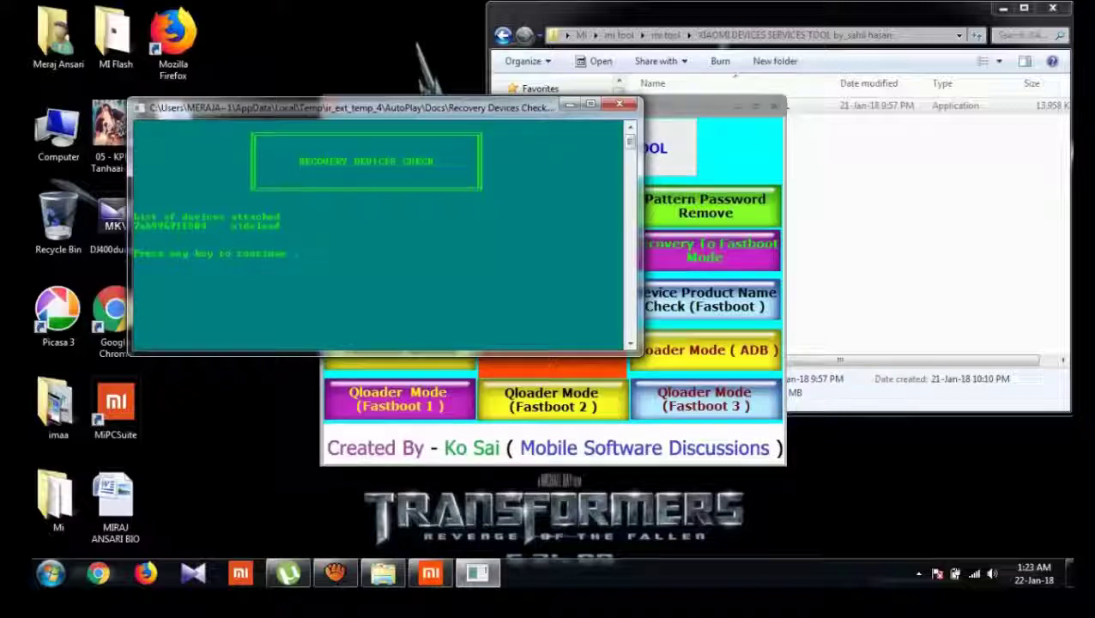
pyautogui.press('Return')
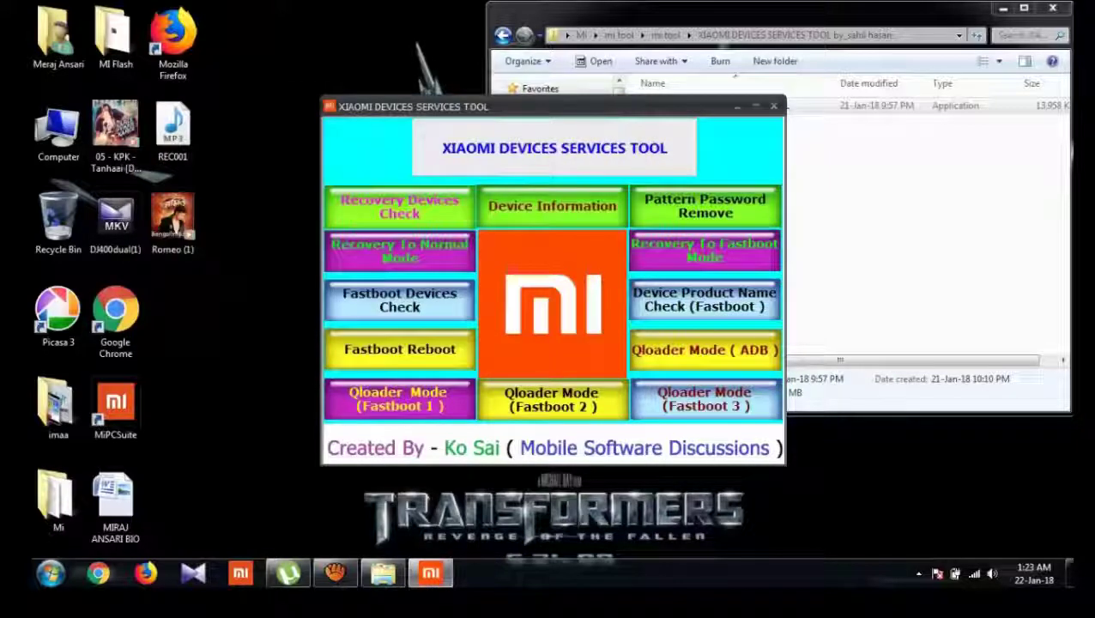